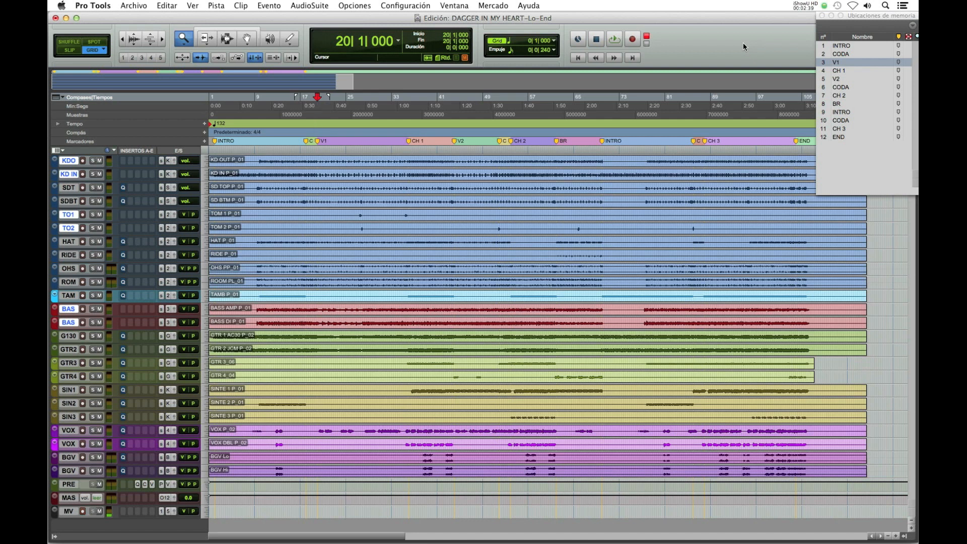
- Switch to the mixer and mute the selected KD OUT, KD IN, TOM 1, TOM 2, BASS AMP and BASS DI tracks
{"action": "key", "text": "super+equal"}
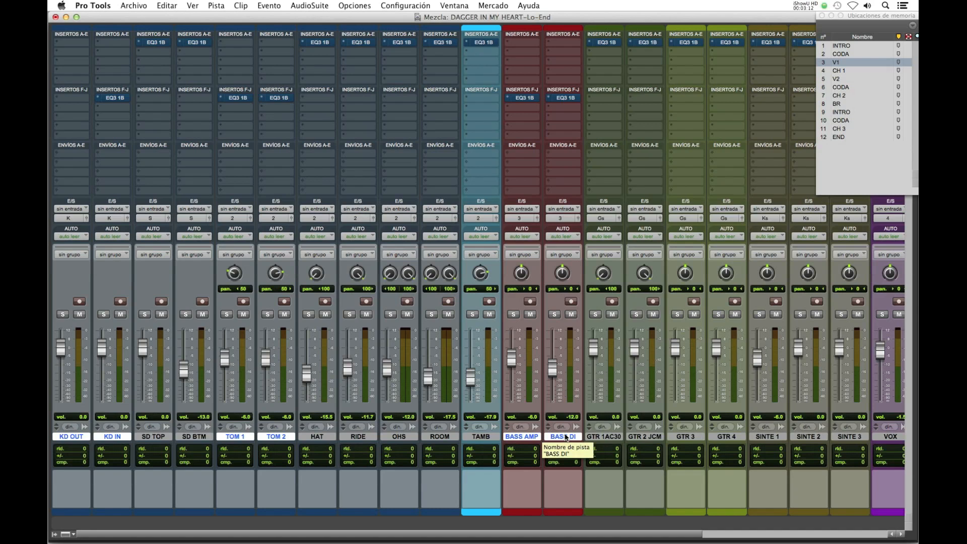
{"action": "left_click", "coordinate": [570, 314]}
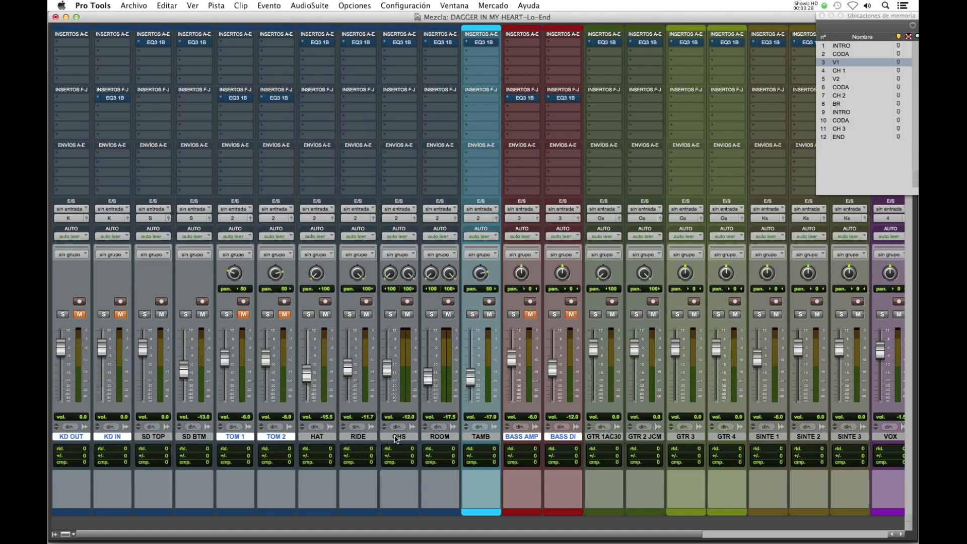
{"action": "scroll", "coordinate": [650, 444], "scroll_direction": "right", "scroll_amount": 5}
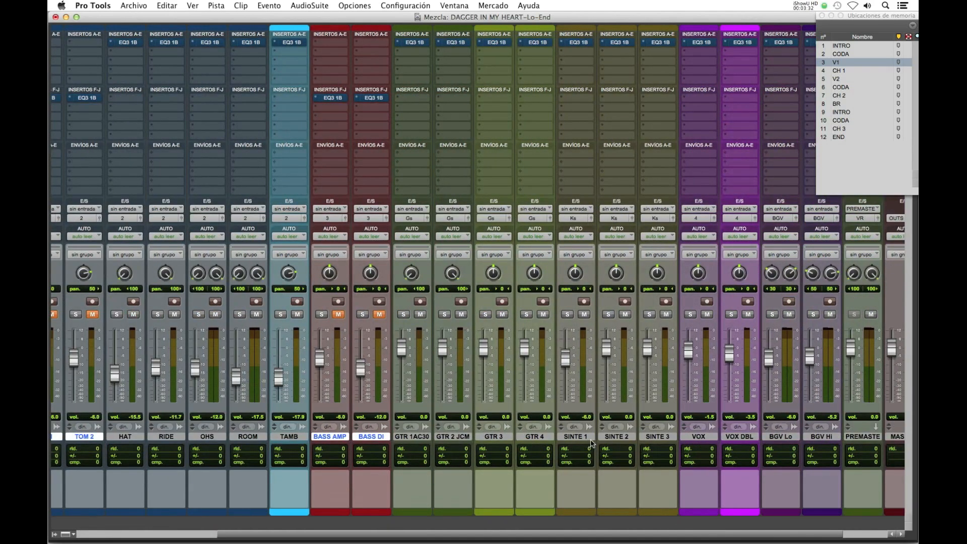
{"action": "scroll", "coordinate": [591, 443], "scroll_direction": "left", "scroll_amount": 4}
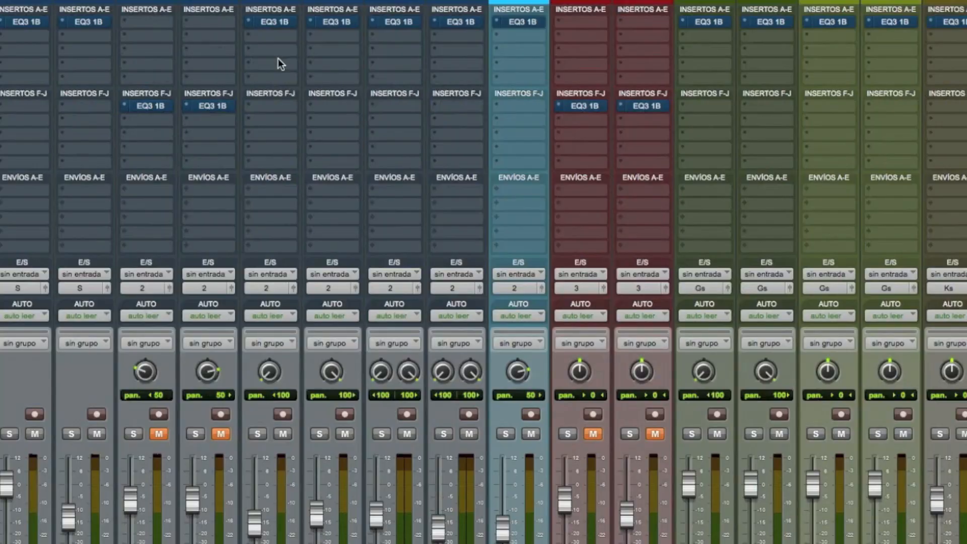
- Inspect the HAT track's high-pass EQ curve with bypass off, and close the plug-in
{"action": "left_click", "coordinate": [280, 21]}
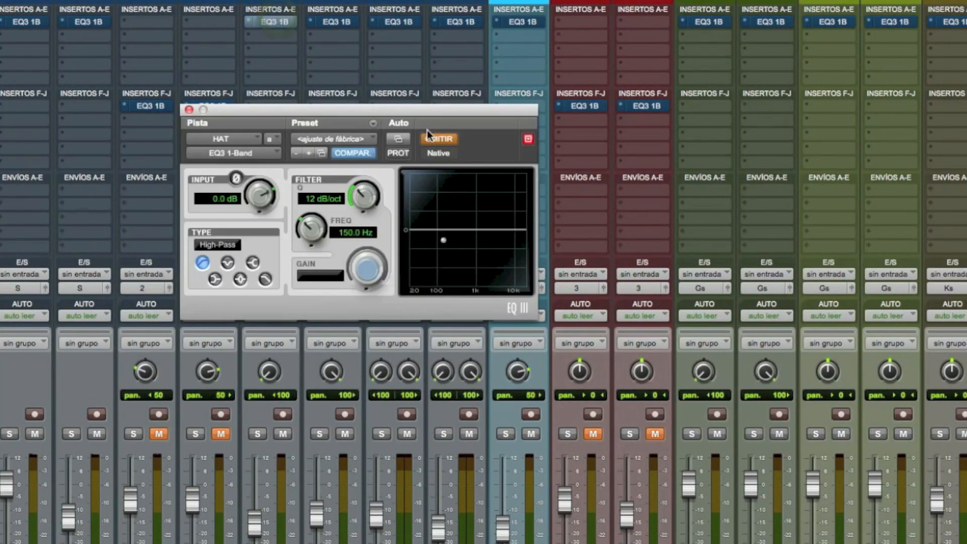
{"action": "left_click", "coordinate": [438, 141]}
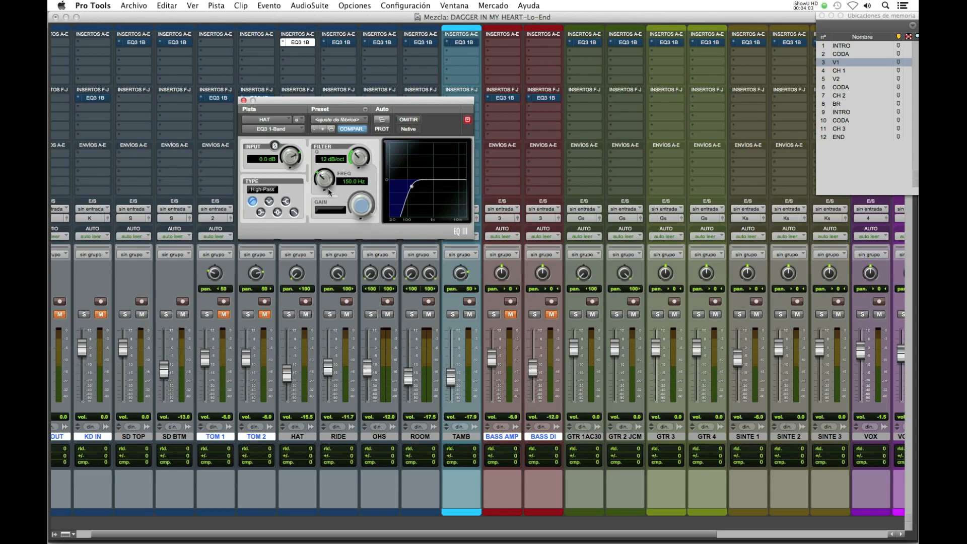
{"action": "left_click", "coordinate": [244, 100]}
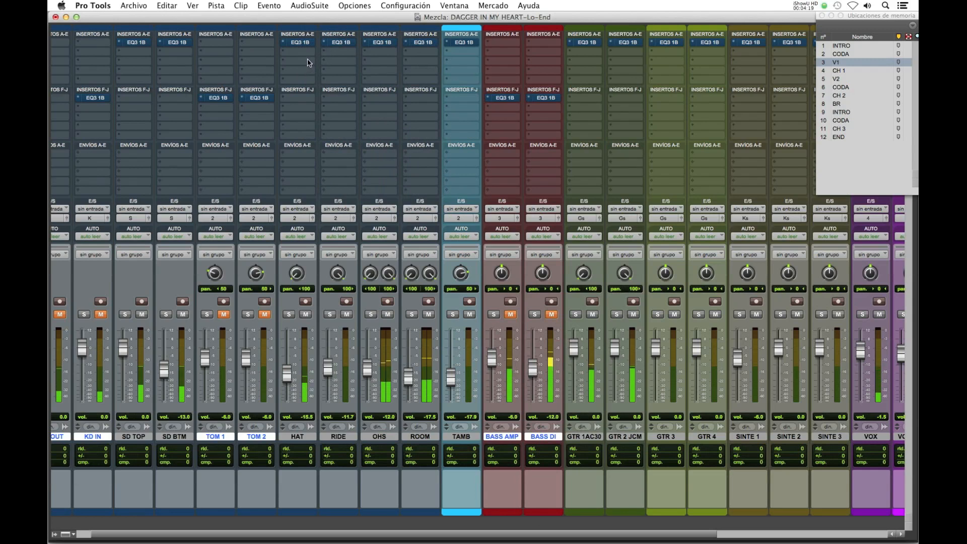
- Compare the mix during playback with the insert A high-pass EQs on all tracks active and bypassed
{"action": "left_click", "coordinate": [302, 42], "text": "alt+super"}
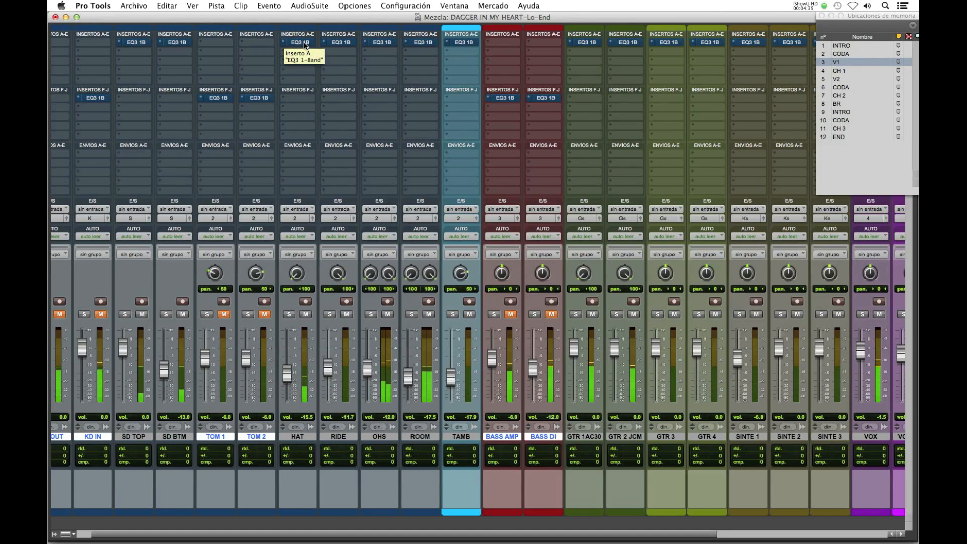
{"action": "left_click", "coordinate": [304, 43], "text": "alt+super"}
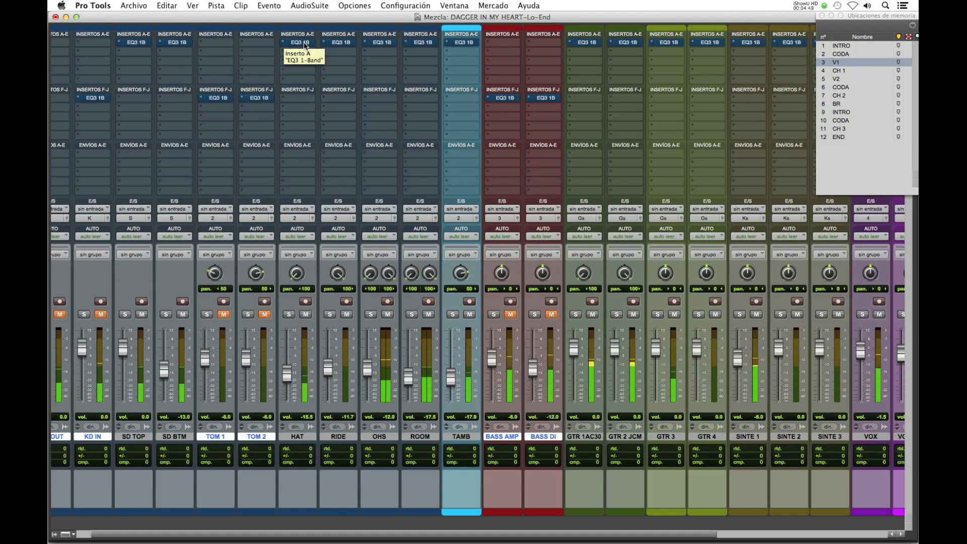
{"action": "left_click", "coordinate": [300, 43], "text": "alt+super"}
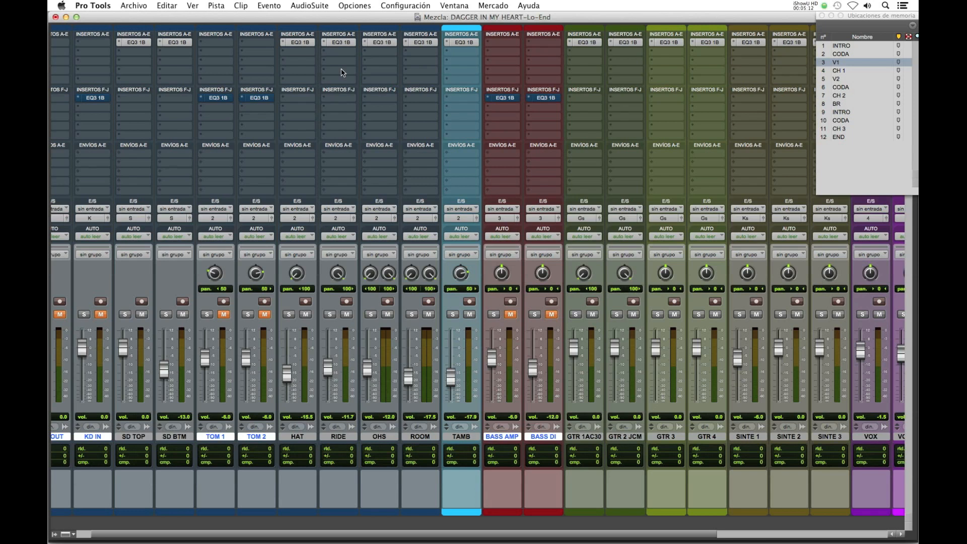
{"action": "left_click", "coordinate": [304, 45], "text": "alt+super"}
{"action": "key", "text": "space"}
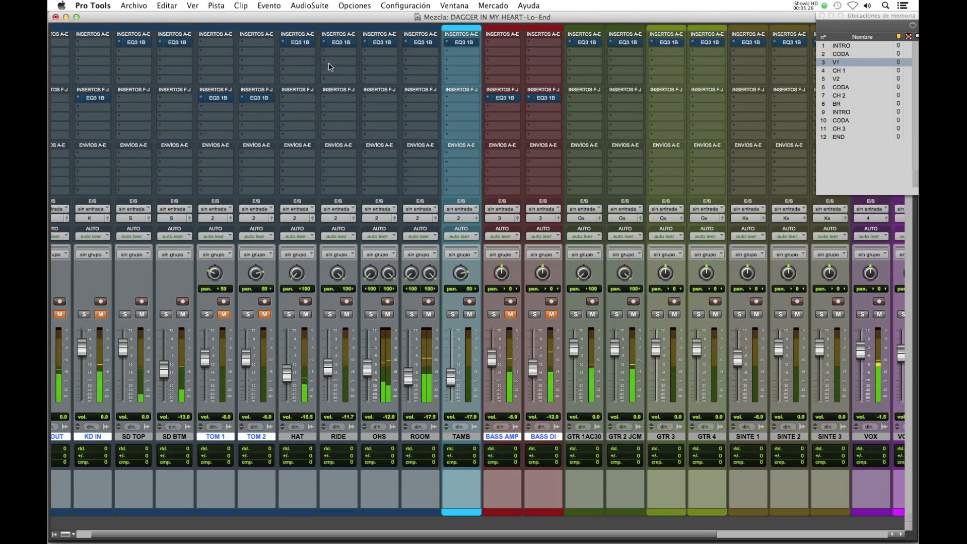
{"action": "left_click", "coordinate": [307, 45], "text": "alt+super"}
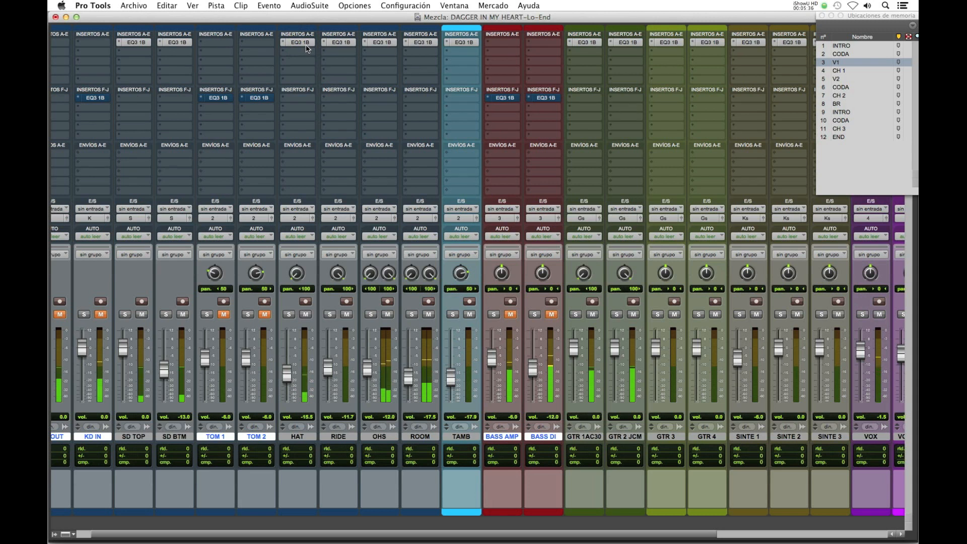
{"action": "left_click", "coordinate": [306, 49], "text": "alt+super"}
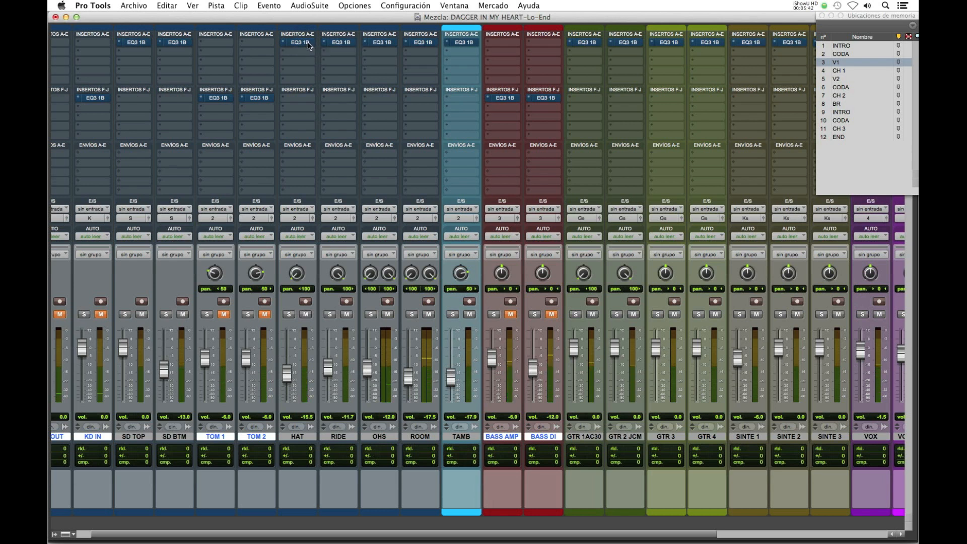
- Review the HAT track's high-pass EQ with bypass off, and activate the insert A EQs on all tracks
{"action": "left_click", "coordinate": [304, 43]}
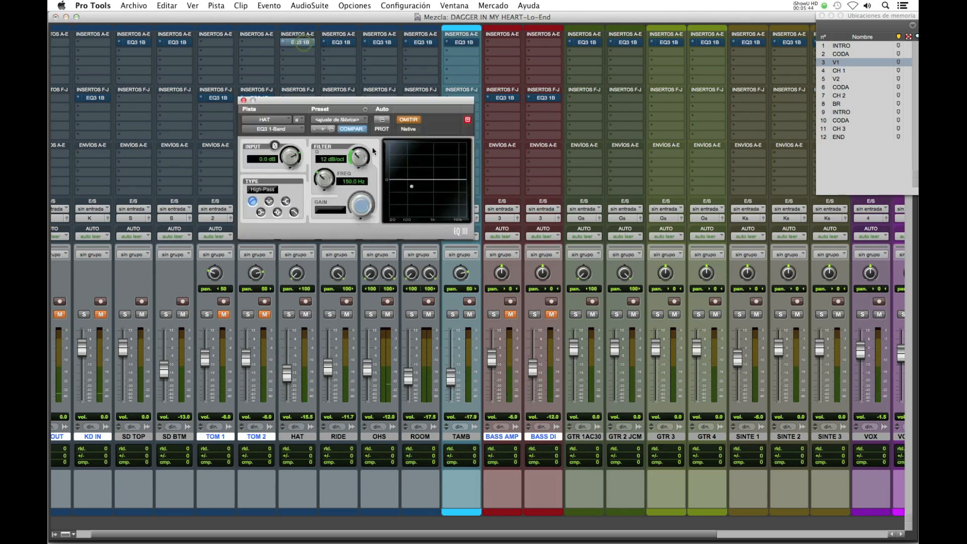
{"action": "left_click", "coordinate": [408, 120]}
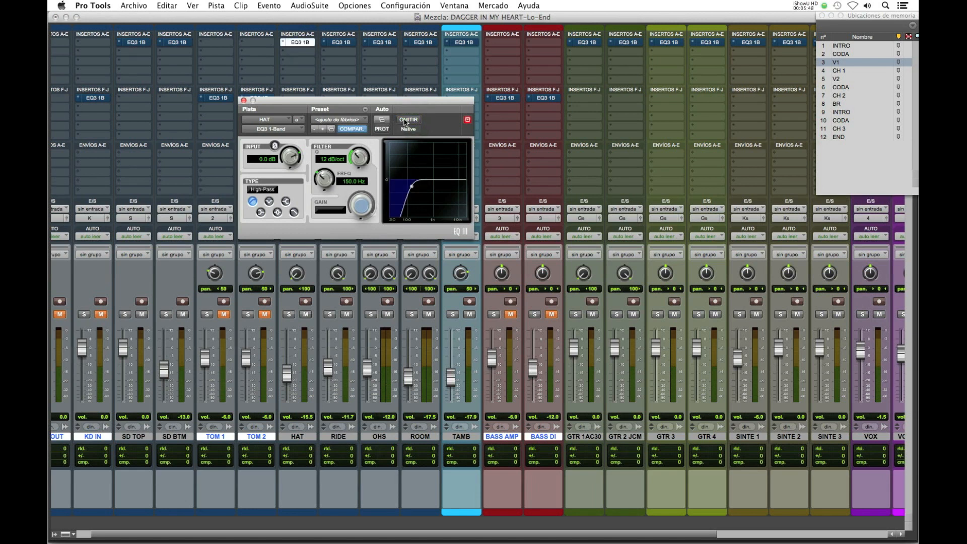
{"action": "left_click", "coordinate": [243, 101]}
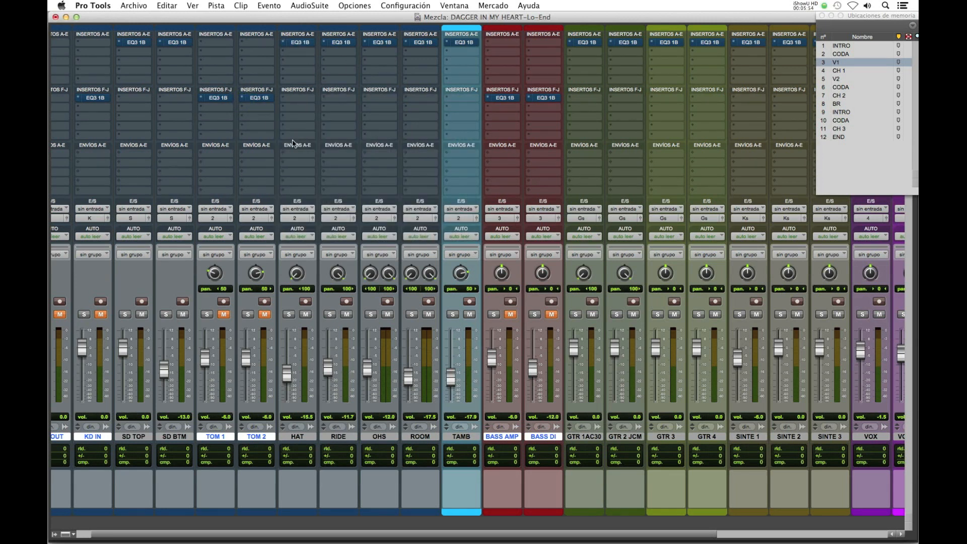
{"action": "scroll", "coordinate": [131, 439], "scroll_direction": "left", "scroll_amount": 2}
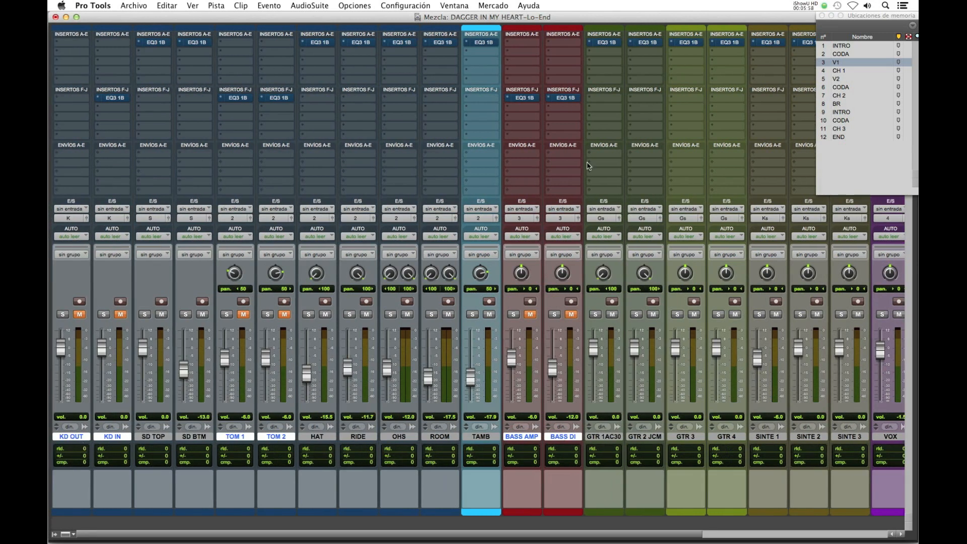
{"action": "left_click", "coordinate": [403, 44], "text": "alt+super"}
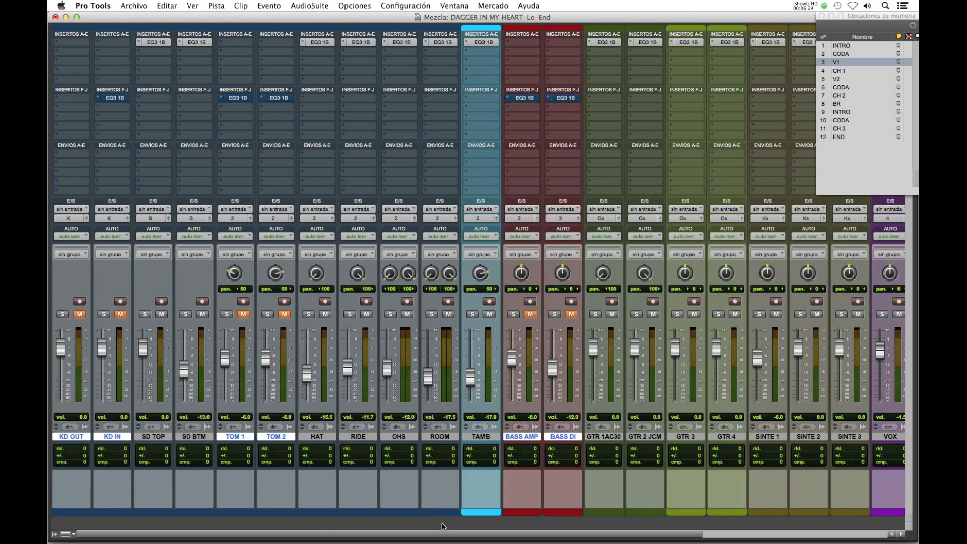
- Unmute KD OUT, audition it soloed during playback, and release its solo
{"action": "left_click", "coordinate": [79, 314]}
{"action": "left_click", "coordinate": [63, 314]}
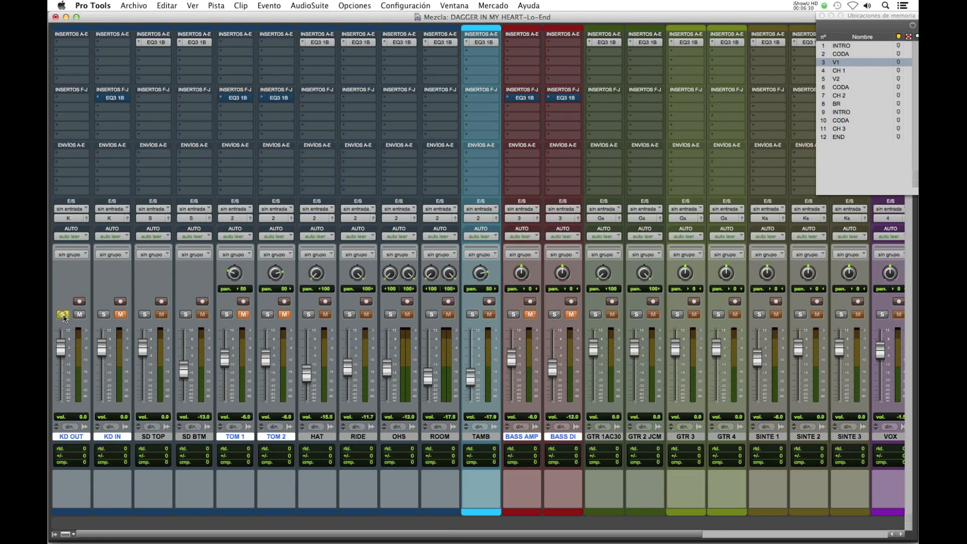
{"action": "key", "text": "space"}
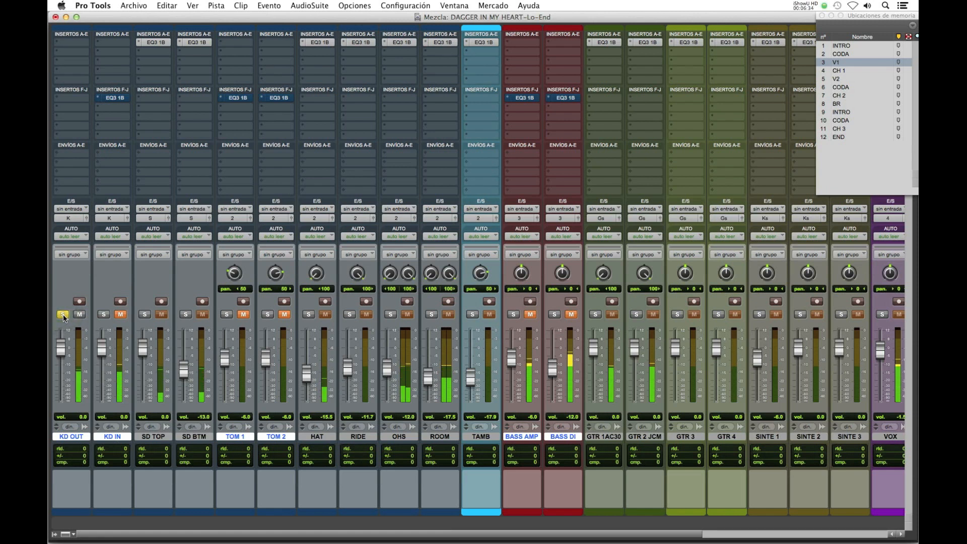
{"action": "left_click", "coordinate": [63, 315]}
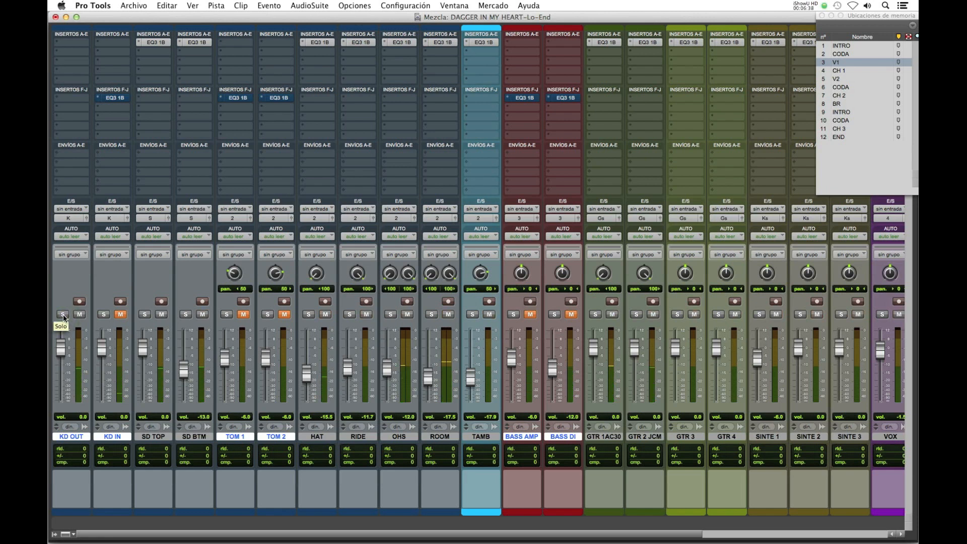
- Select only the BASS AMP track and move it between KD OUT and KD IN
{"action": "left_click", "coordinate": [563, 436]}
{"action": "left_click", "coordinate": [528, 437]}
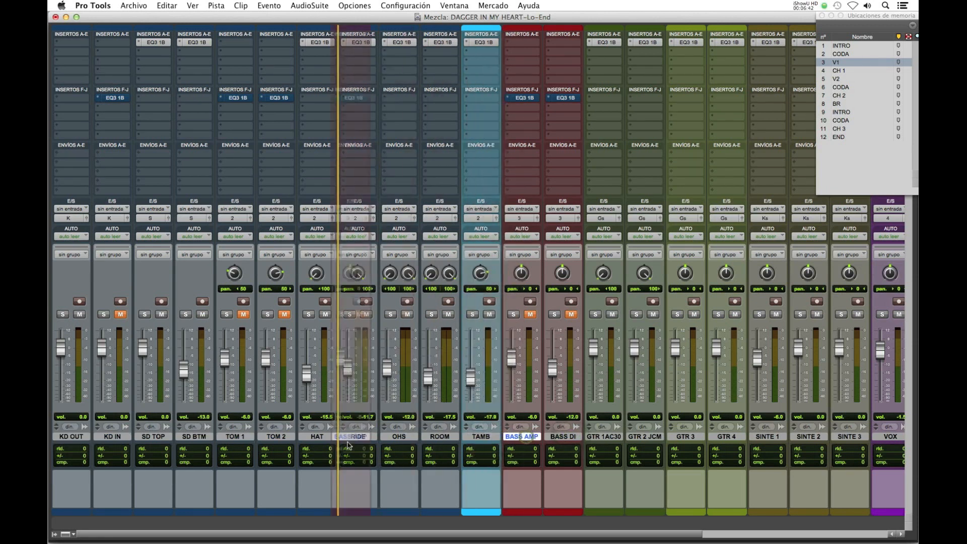
{"action": "left_click_drag", "start_coordinate": [109, 445], "coordinate": [110, 445]}
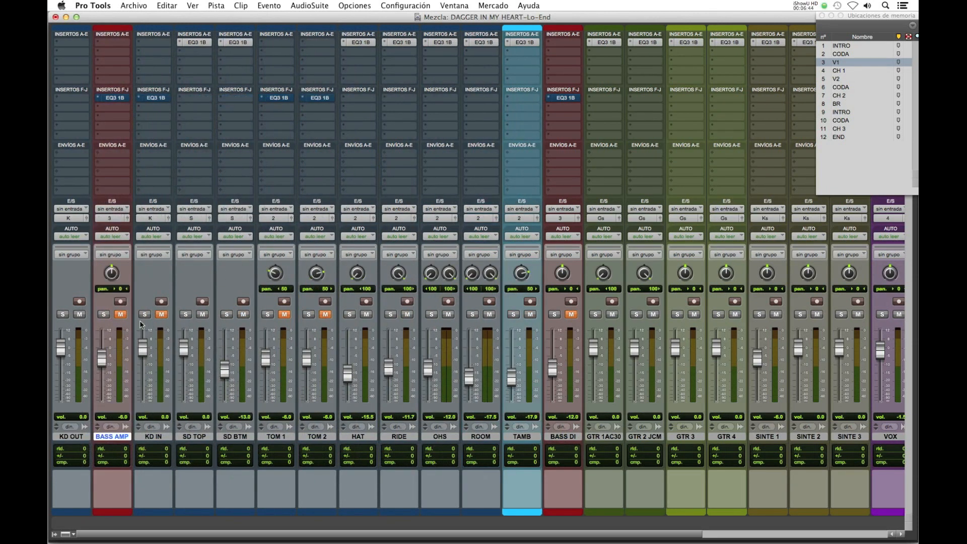
- Open the BASS AMP high-pass EQ with bypass off, unmute BASS AMP, and solo it together with KD OUT
{"action": "left_click", "coordinate": [119, 99]}
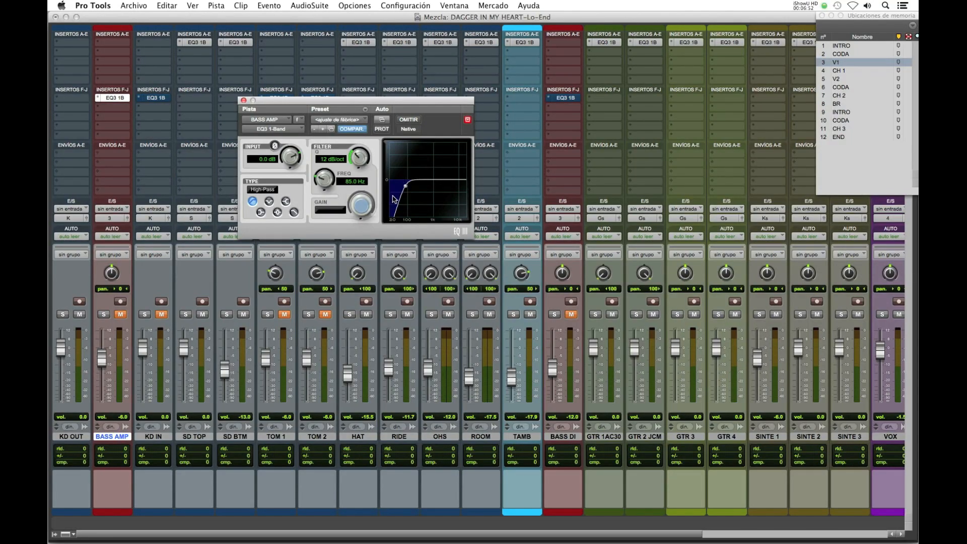
{"action": "left_click", "coordinate": [120, 314]}
{"action": "left_click", "coordinate": [103, 314]}
{"action": "left_click", "coordinate": [63, 314]}
- Lower BASS AMP to -7.4 dB, compare its EQ bypassed and active during playback, and close the plug-in with the EQ active
{"action": "left_click", "coordinate": [114, 98], "text": "super"}
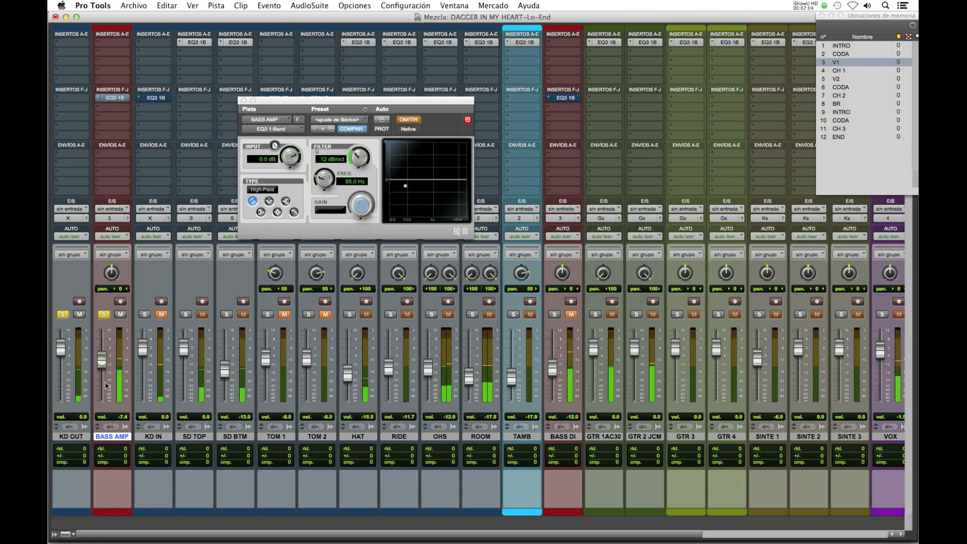
{"action": "left_click", "coordinate": [114, 98], "text": "super"}
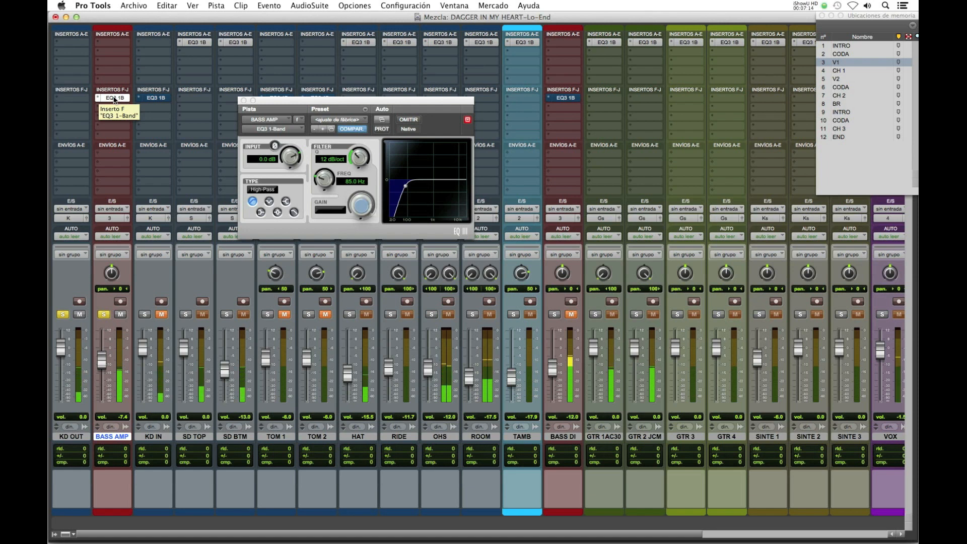
{"action": "left_click", "coordinate": [114, 98], "text": "super"}
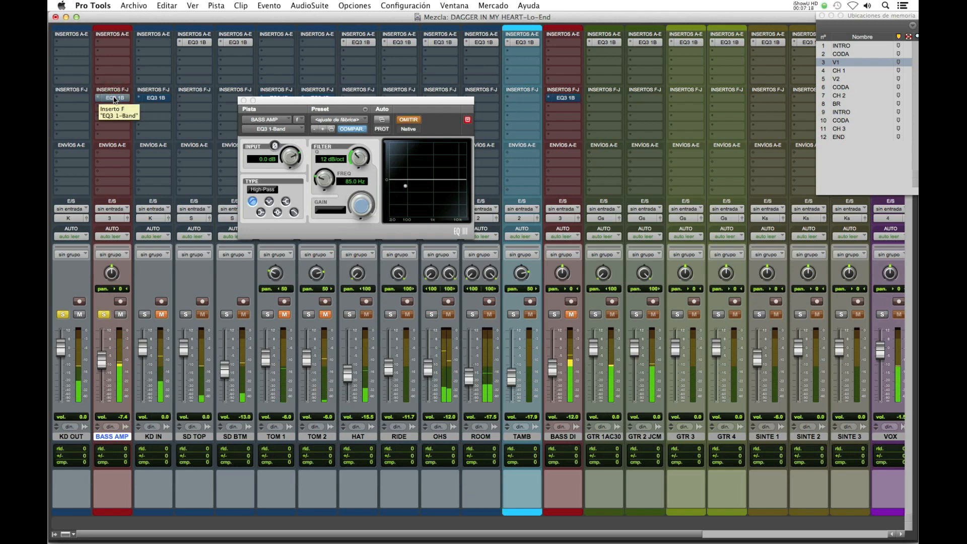
{"action": "left_click", "coordinate": [115, 98], "text": "super"}
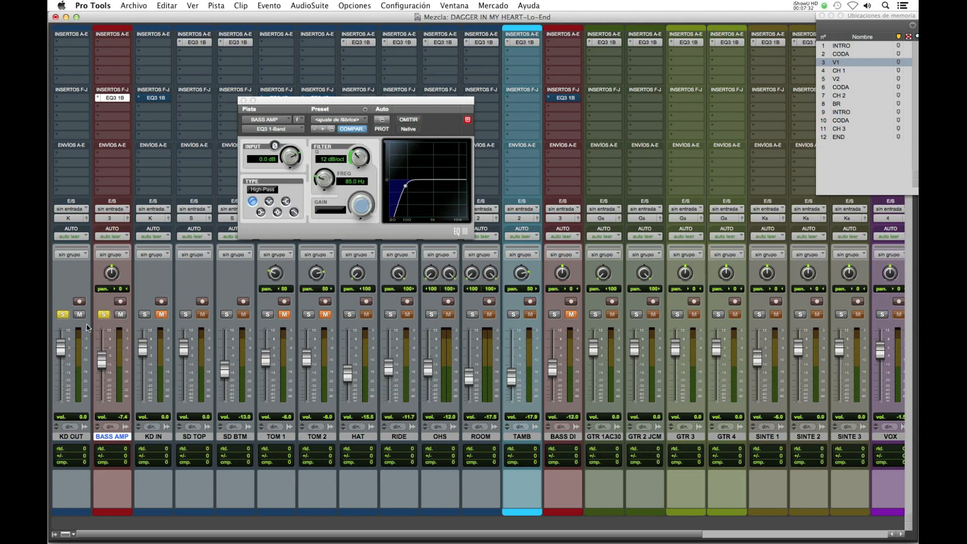
{"action": "left_click", "coordinate": [244, 101]}
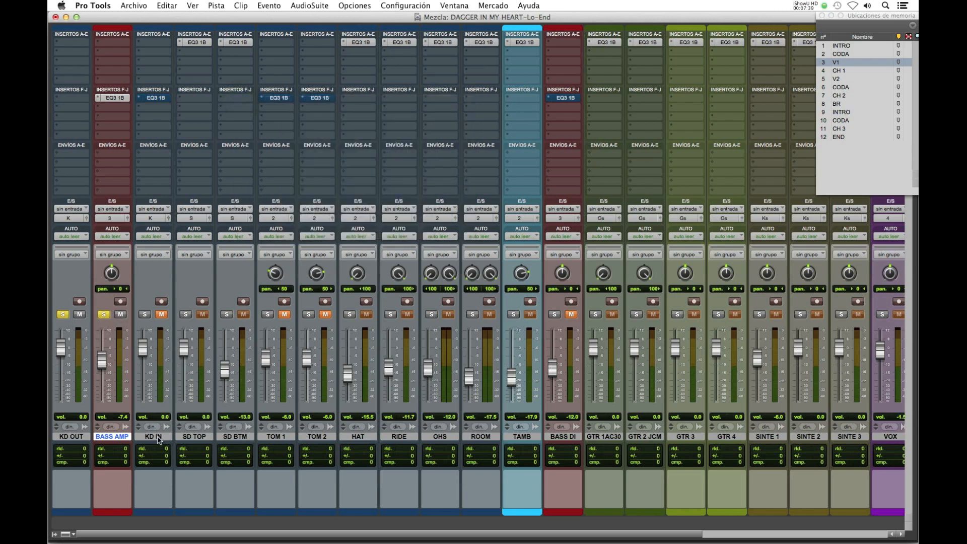
- Move TOM 2 between BASS AMP and KD IN, and open the high-pass EQs of TOM 2 and KD IN with bypass off
{"action": "left_click", "coordinate": [316, 436]}
{"action": "left_click_drag", "start_coordinate": [318, 437], "coordinate": [151, 437]}
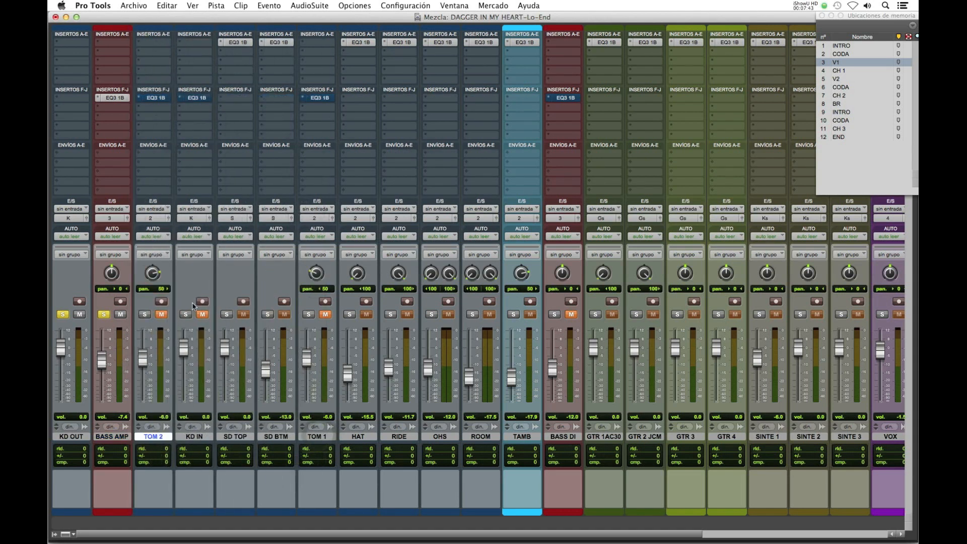
{"action": "left_click", "coordinate": [155, 99]}
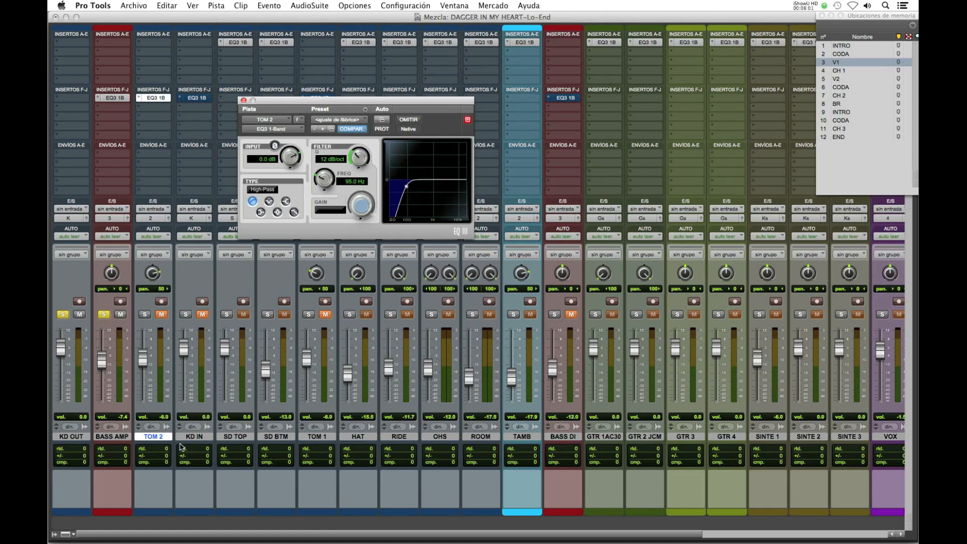
{"action": "left_click", "coordinate": [199, 438]}
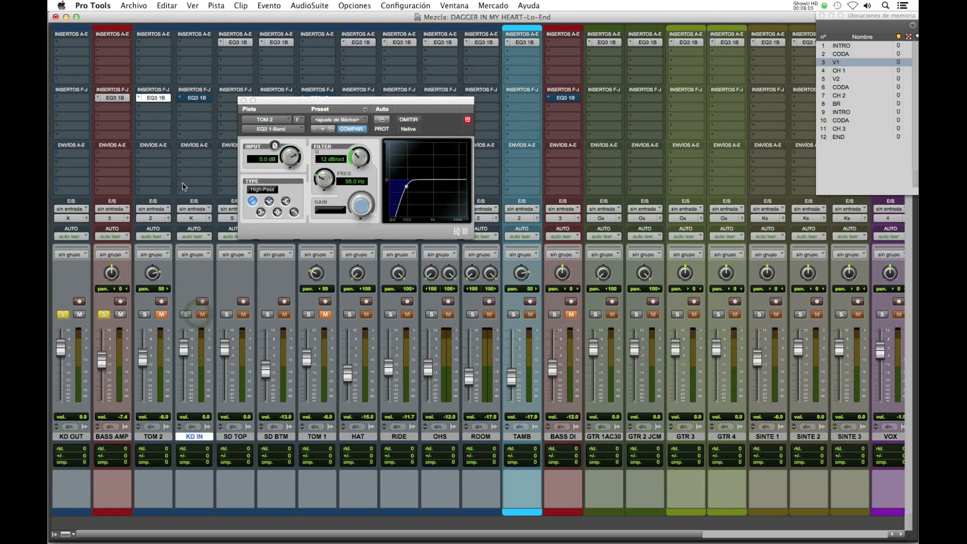
{"action": "left_click", "coordinate": [197, 99]}
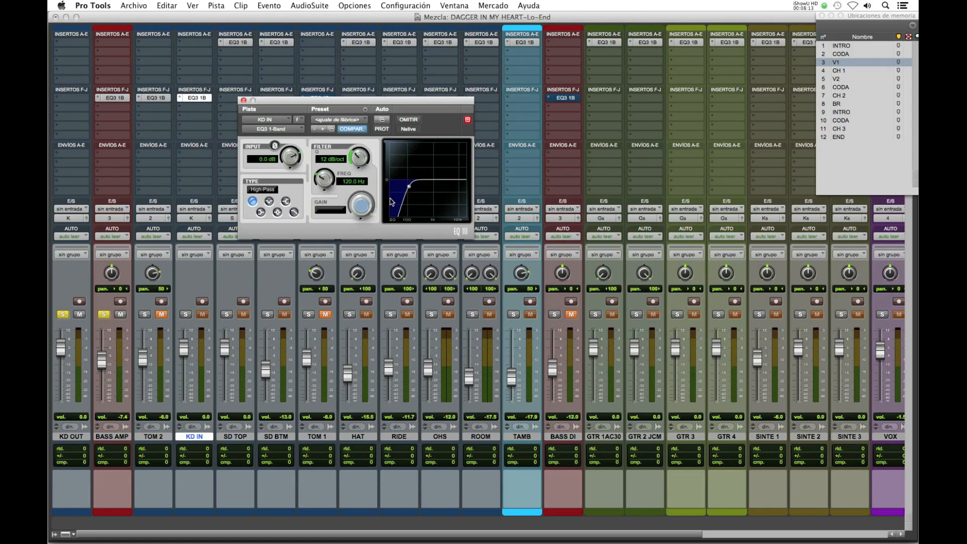
- Unmute TOM 2, start playback, and solo TOM 2 and KD IN along with KD OUT and BASS AMP
{"action": "left_click", "coordinate": [165, 314]}
{"action": "left_click", "coordinate": [145, 314]}
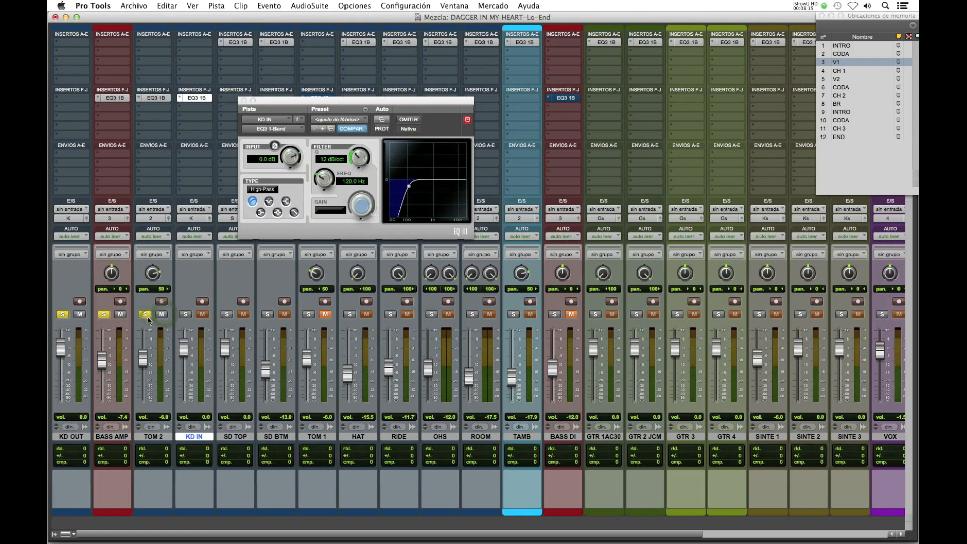
{"action": "key", "text": "space"}
{"action": "left_click", "coordinate": [185, 314]}
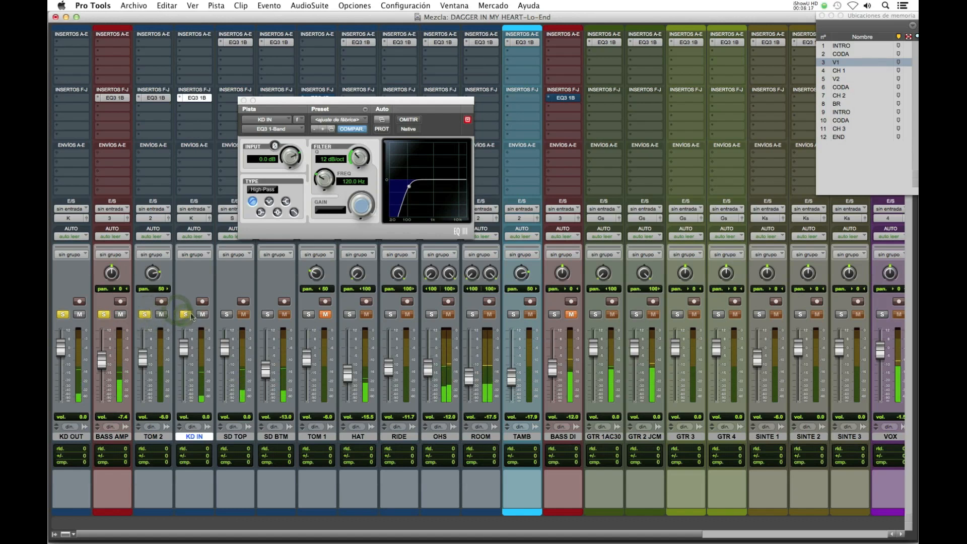
- Compare KD IN's high-pass EQ bypassed and active during playback, stop playback with the EQ active, and select KD OUT
{"action": "left_click", "coordinate": [408, 120]}
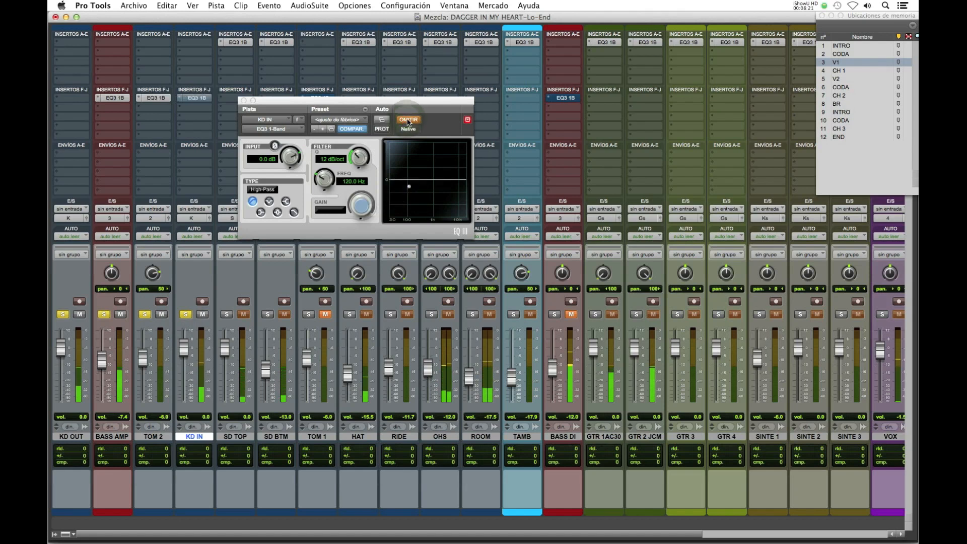
{"action": "left_click", "coordinate": [408, 120]}
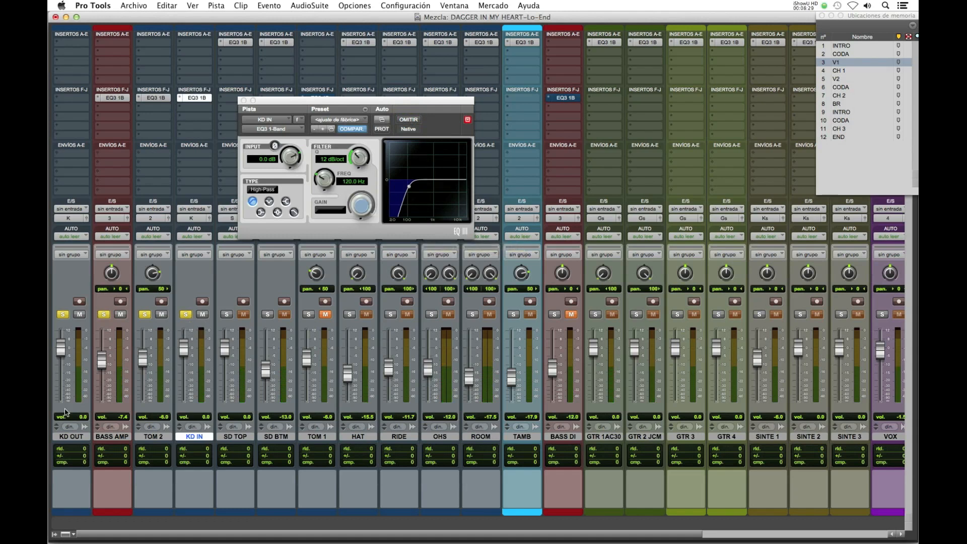
{"action": "left_click", "coordinate": [69, 437]}
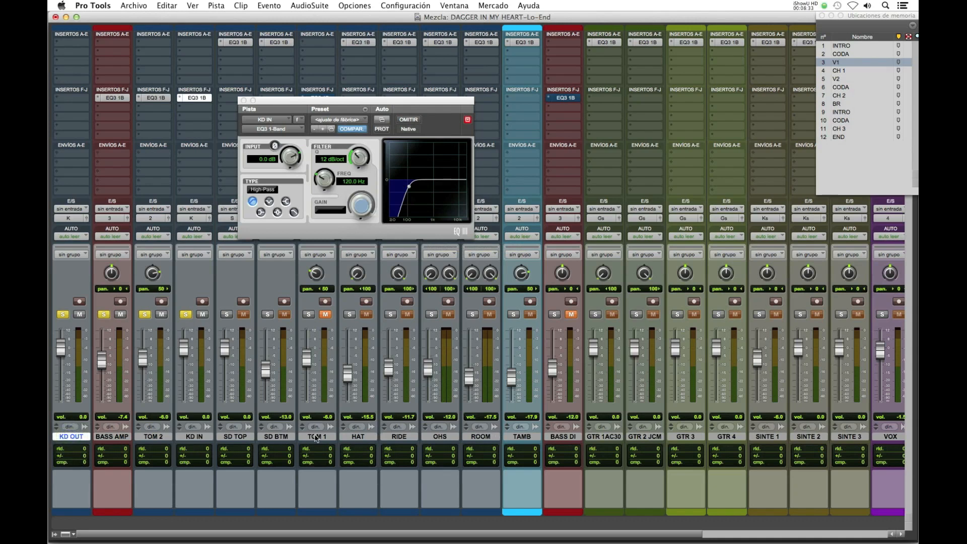
- Move TOM 1 between KD IN and SD TOP, and review its high-pass EQ and those of TOM 2 and KD IN with bypass off
{"action": "left_click_drag", "start_coordinate": [316, 436], "coordinate": [220, 436]}
{"action": "left_click", "coordinate": [229, 99]}
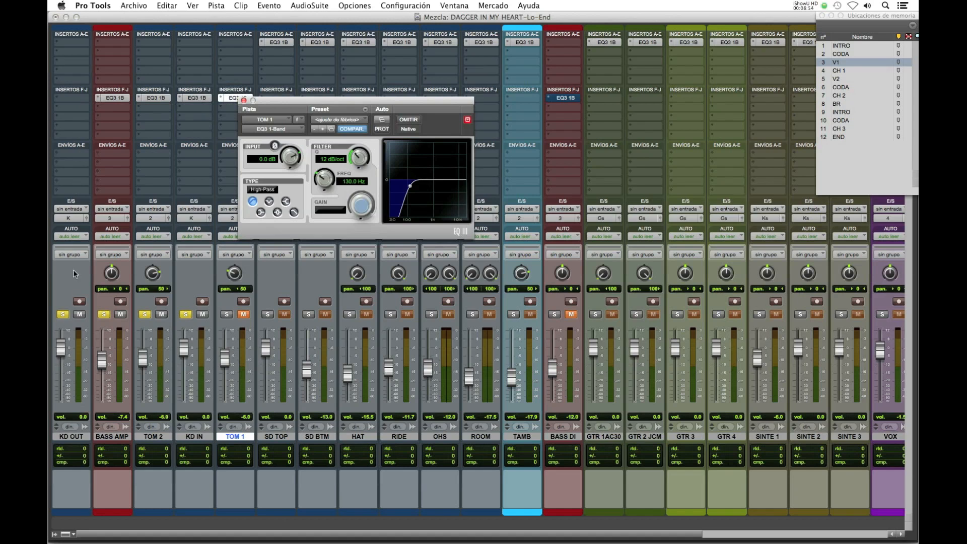
{"action": "left_click", "coordinate": [107, 98]}
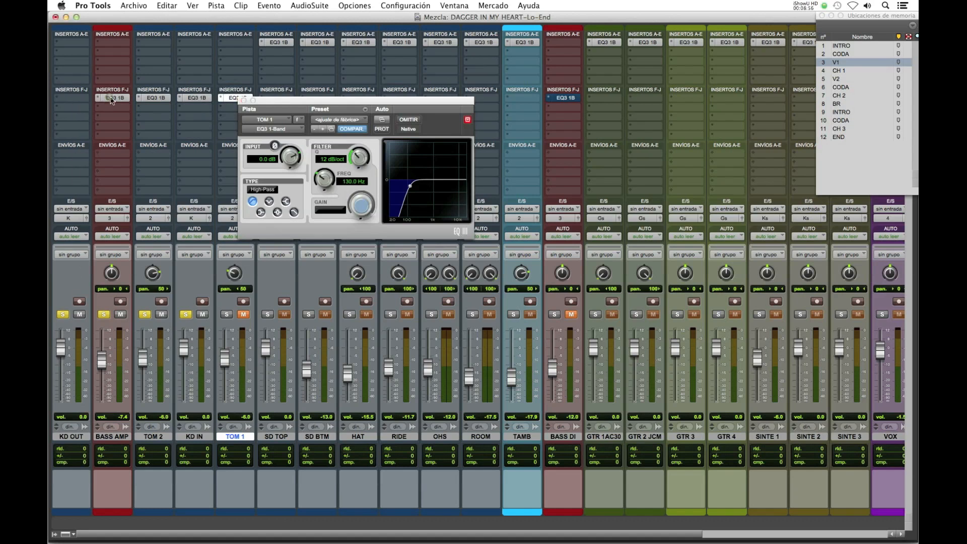
{"action": "left_click", "coordinate": [152, 99]}
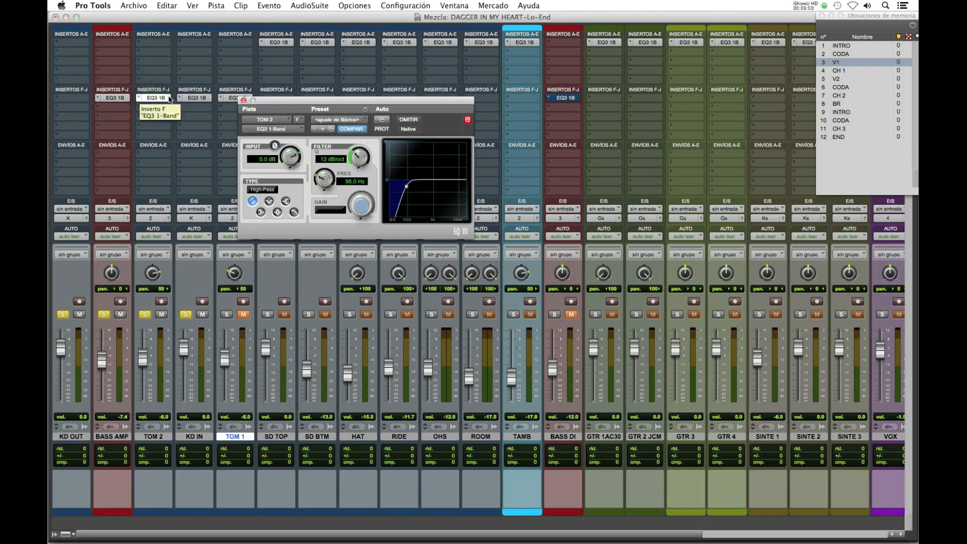
{"action": "left_click", "coordinate": [195, 100]}
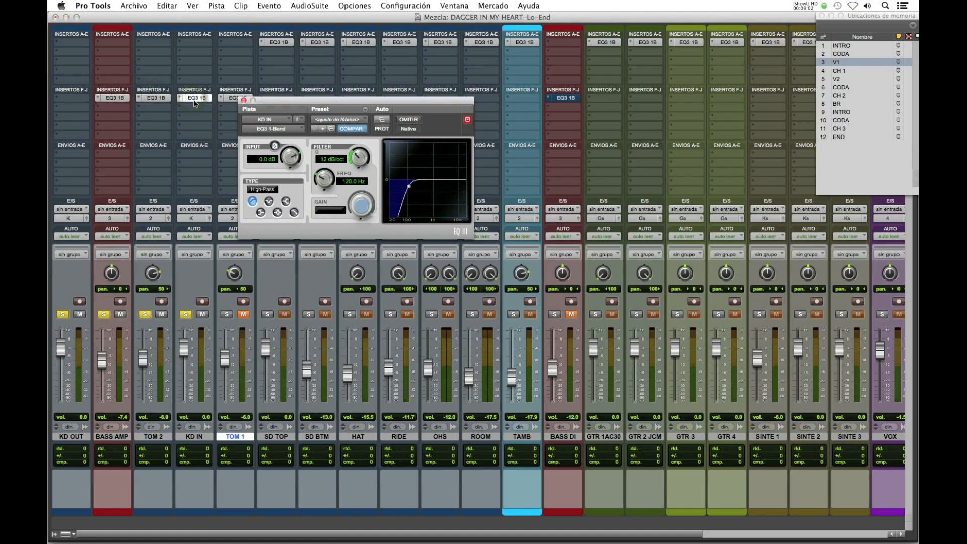
{"action": "left_click", "coordinate": [230, 98]}
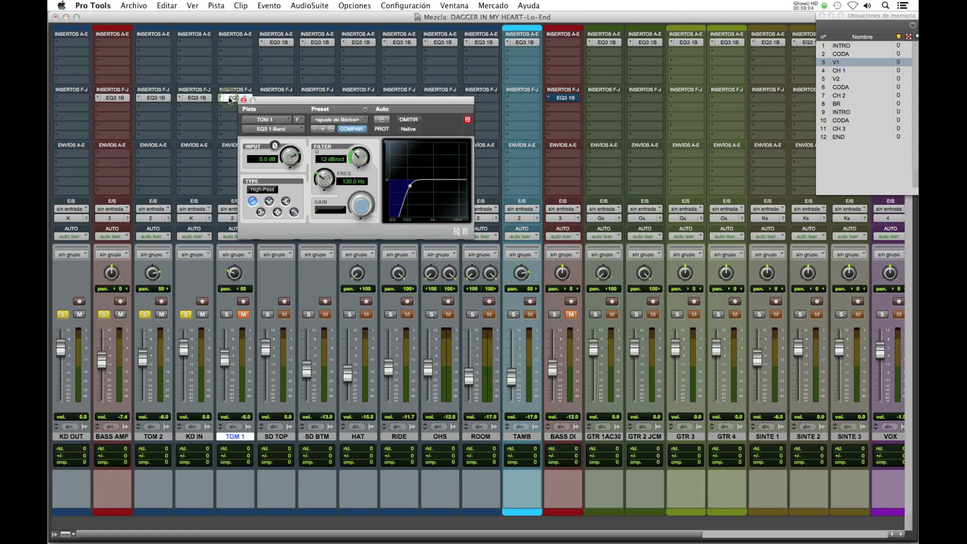
{"action": "left_click", "coordinate": [243, 100]}
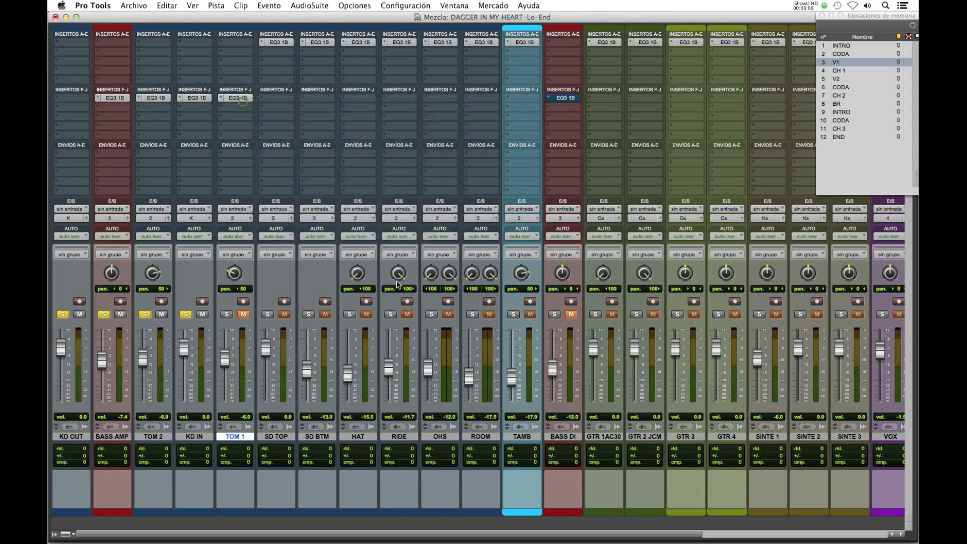
- Move BASS DI between TOM 1 and SD TOP, unmute BASS DI and TOM 1, and take BASS DI's high-pass EQ out of bypass
{"action": "left_click_drag", "start_coordinate": [562, 436], "coordinate": [269, 438]}
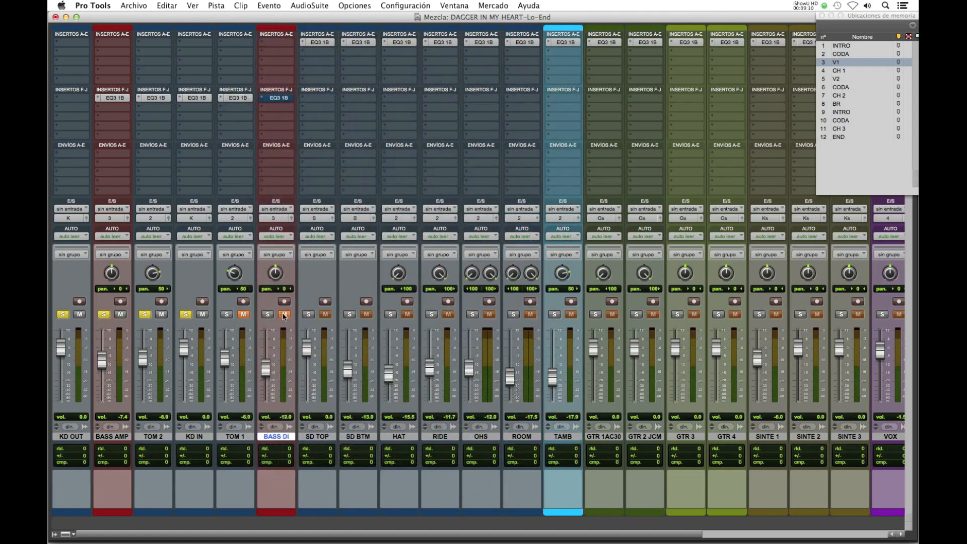
{"action": "left_click", "coordinate": [279, 98]}
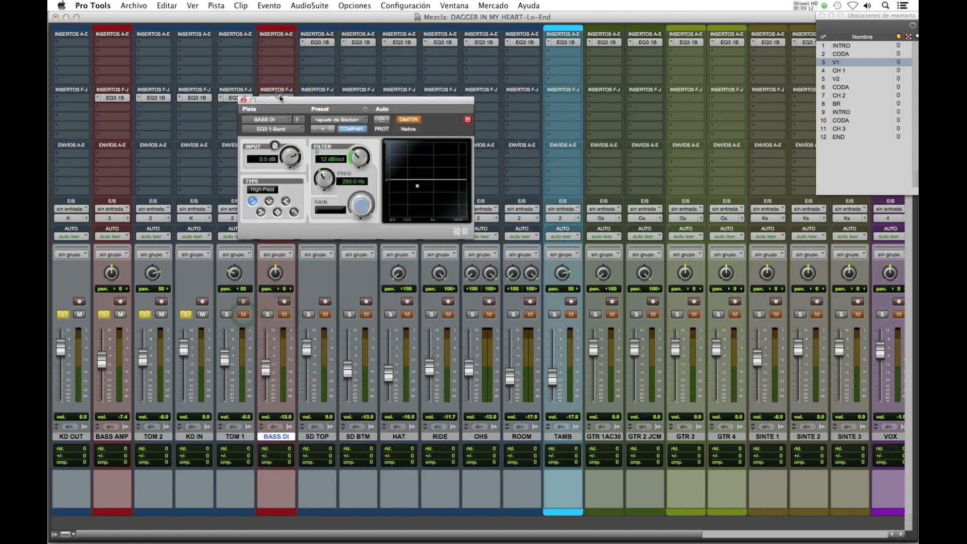
{"action": "left_click", "coordinate": [408, 119]}
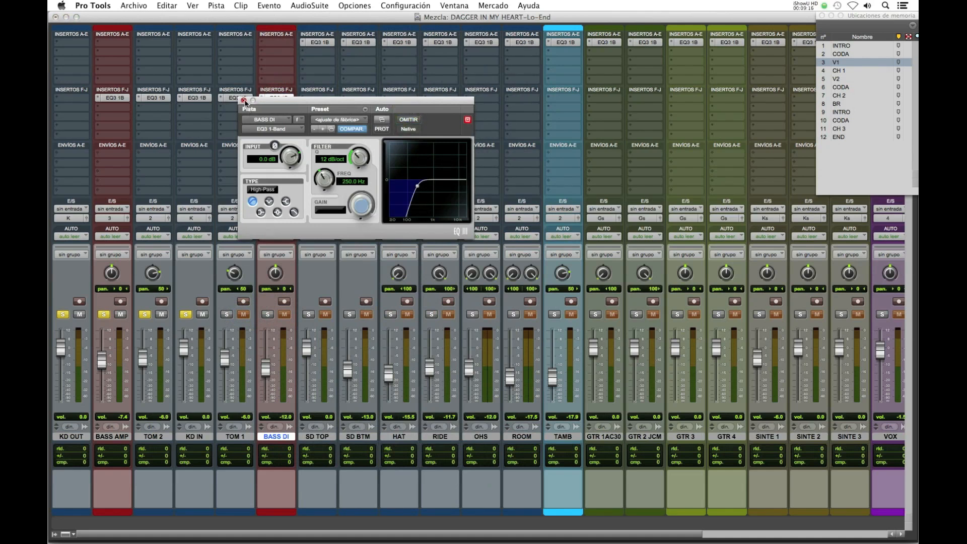
{"action": "left_click", "coordinate": [243, 101]}
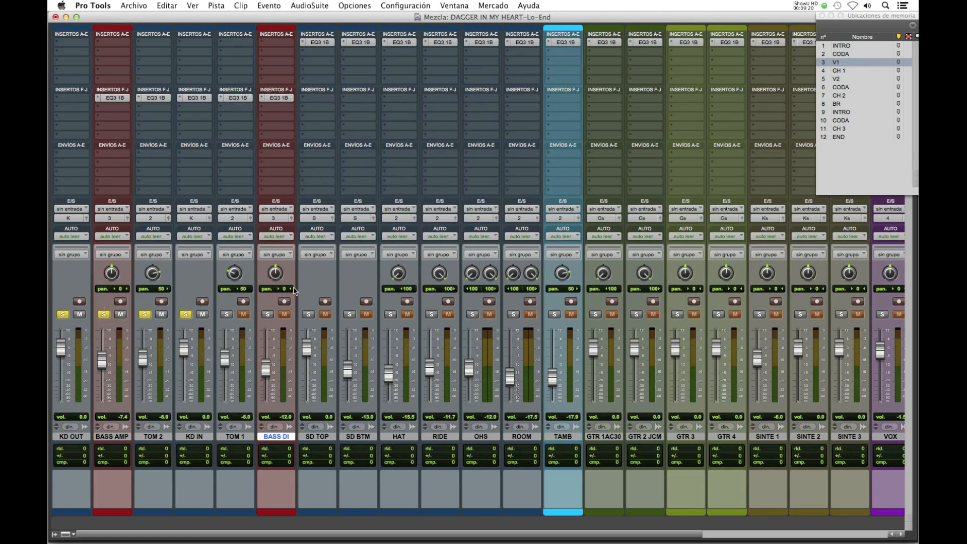
- Check the high-pass EQ settings of SD TOP and BASS AMP
{"action": "left_click", "coordinate": [318, 43]}
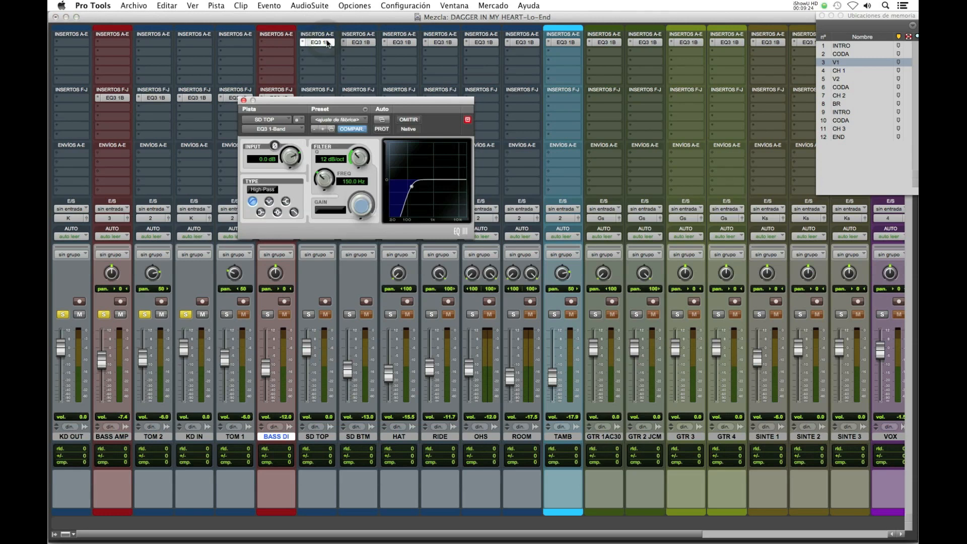
{"action": "left_click", "coordinate": [327, 43]}
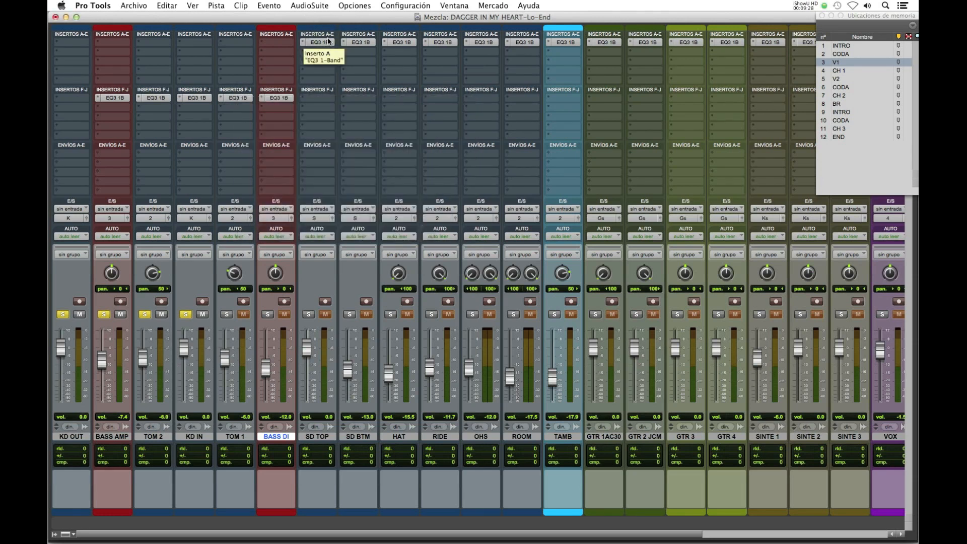
{"action": "left_click", "coordinate": [67, 438], "text": "shift"}
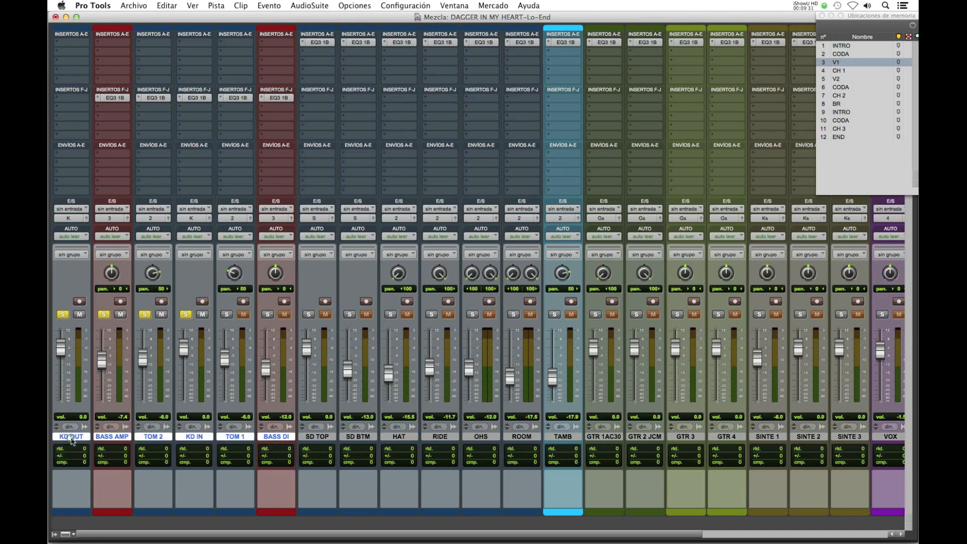
{"action": "left_click", "coordinate": [117, 439]}
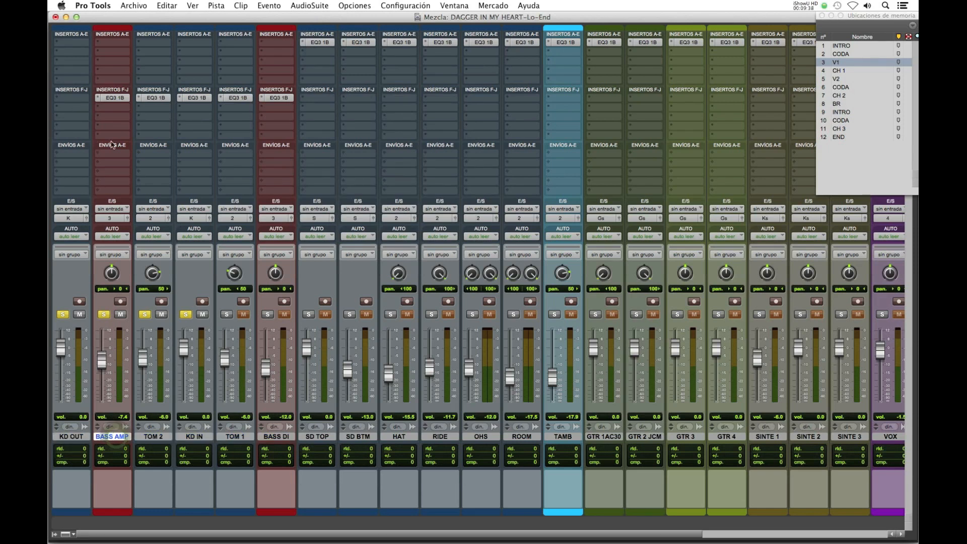
{"action": "left_click", "coordinate": [112, 97]}
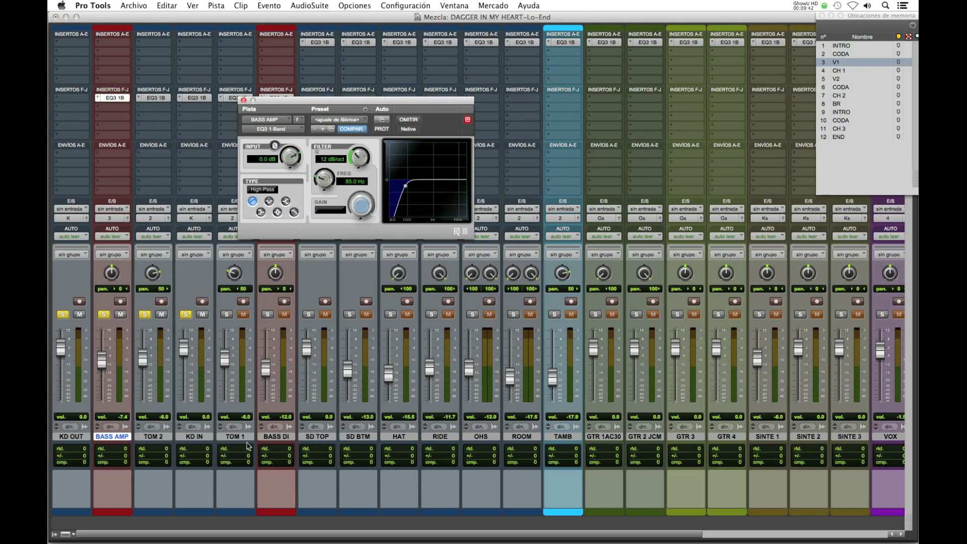
- Select the tracks from KD OUT through BASS DI, and check the high-pass EQ settings of TOM 2 and TOM 1
{"action": "left_click", "coordinate": [275, 437]}
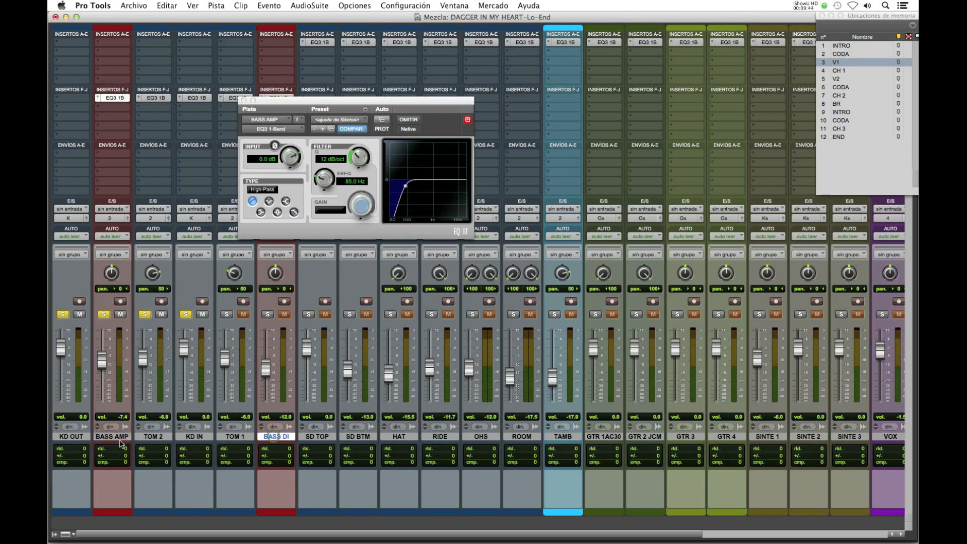
{"action": "left_click", "coordinate": [73, 437], "text": "shift"}
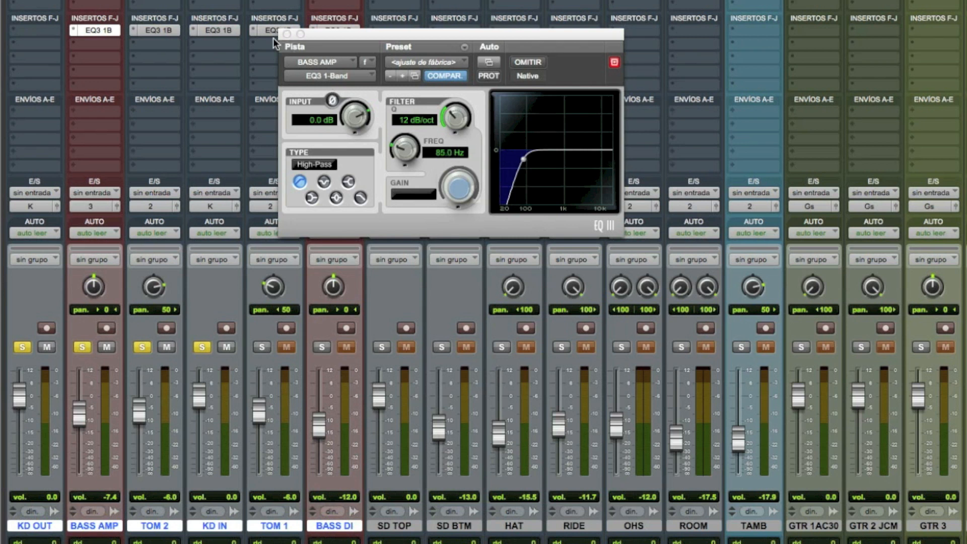
{"action": "left_click", "coordinate": [287, 34]}
{"action": "left_click", "coordinate": [151, 30]}
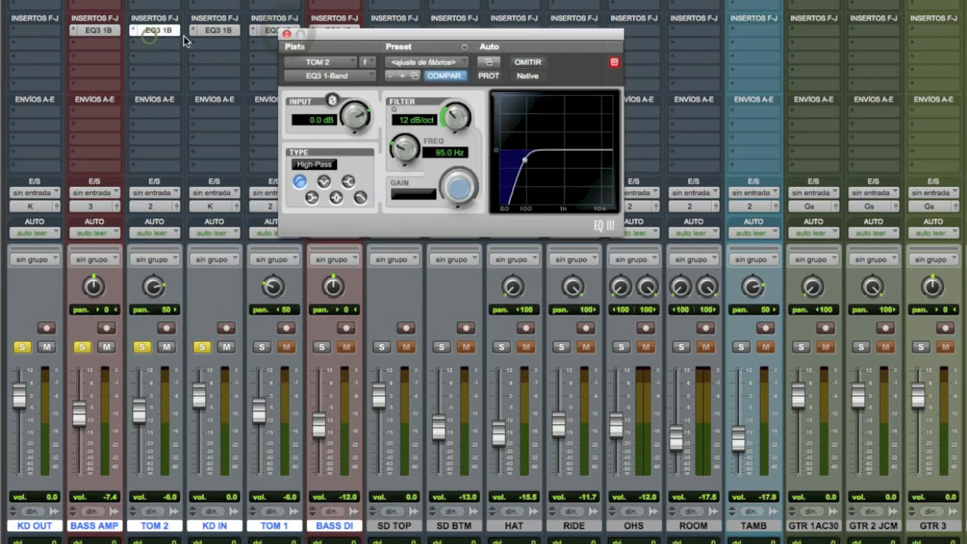
{"action": "left_click", "coordinate": [260, 30]}
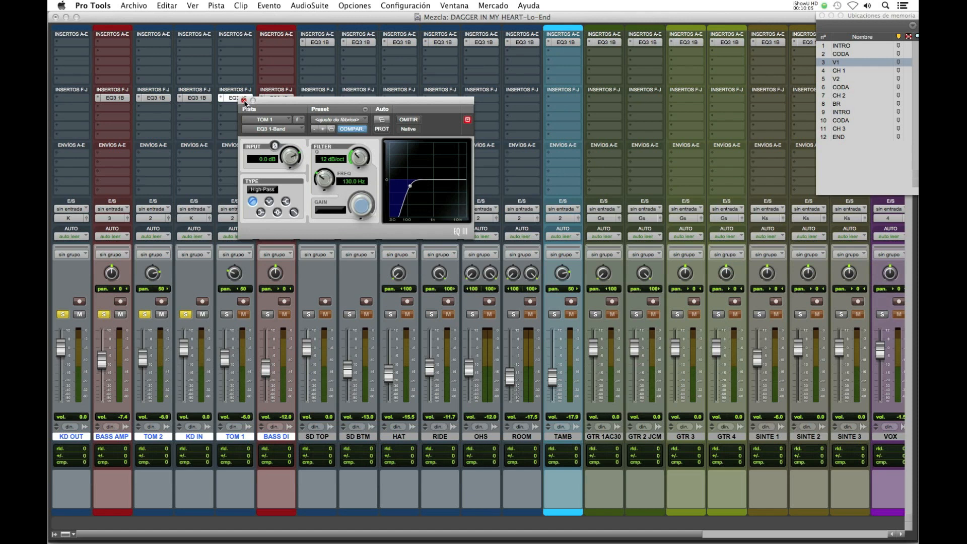
{"action": "left_click", "coordinate": [243, 100]}
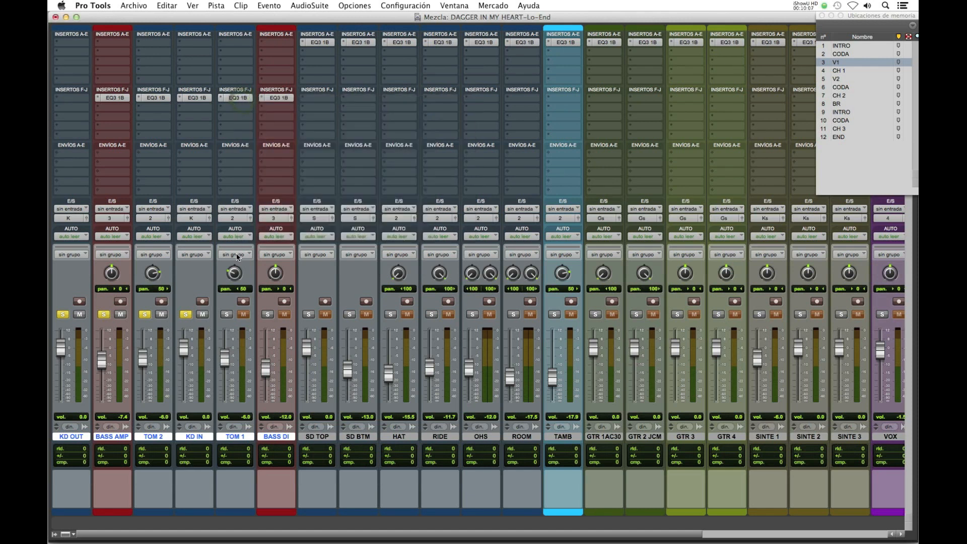
- Solo TOM 1 and BASS DI along with KD OUT, BASS AMP, TOM 2 and KD IN
{"action": "left_click", "coordinate": [226, 314]}
{"action": "left_click", "coordinate": [268, 315]}
- Move the EQs of BASS DI, TOM 1, KD IN, TOM 2 and BASS AMP from insert F to insert A, and clear all solos
{"action": "left_click_drag", "start_coordinate": [279, 102], "coordinate": [278, 43]}
{"action": "left_click_drag", "start_coordinate": [234, 98], "coordinate": [235, 43]}
{"action": "left_click_drag", "start_coordinate": [196, 100], "coordinate": [196, 44]}
{"action": "left_click_drag", "start_coordinate": [150, 98], "coordinate": [154, 46]}
{"action": "left_click_drag", "start_coordinate": [111, 98], "coordinate": [125, 49]}
{"action": "left_click", "coordinate": [186, 314], "text": "alt"}
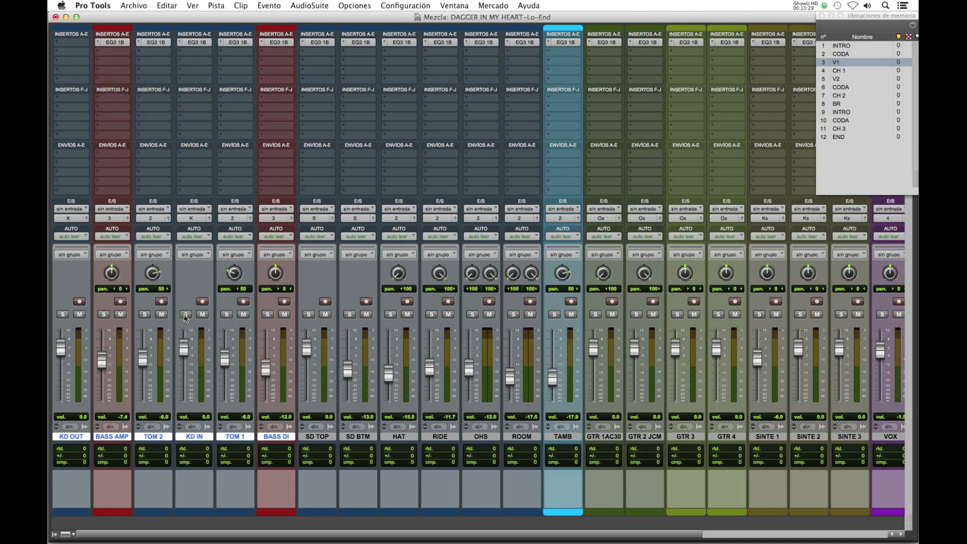
- Compare the full mix during playback with the insert A EQs of all tracks bypassed and active, ending with them active
{"action": "left_click", "coordinate": [195, 43], "text": "alt+super"}
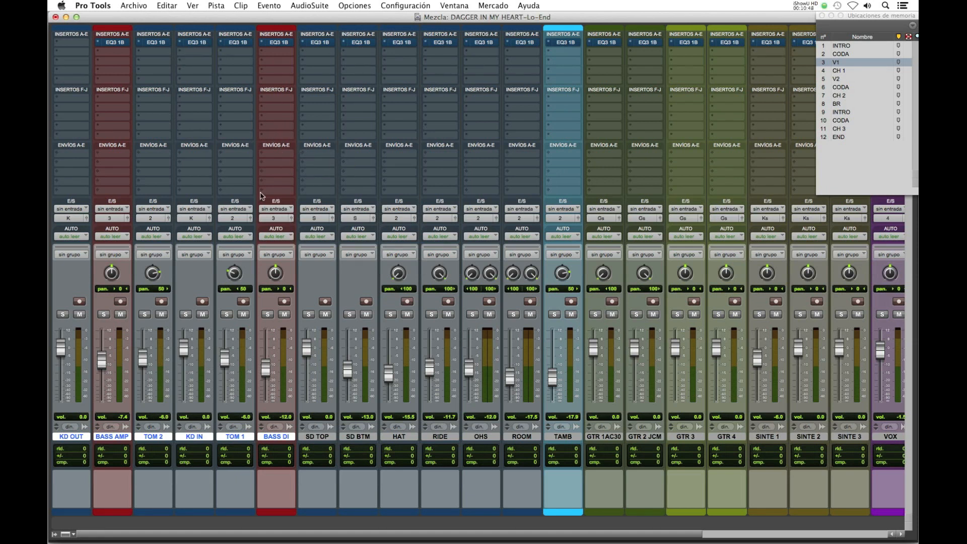
{"action": "left_click", "coordinate": [242, 45]}
{"action": "left_click", "coordinate": [239, 63]}
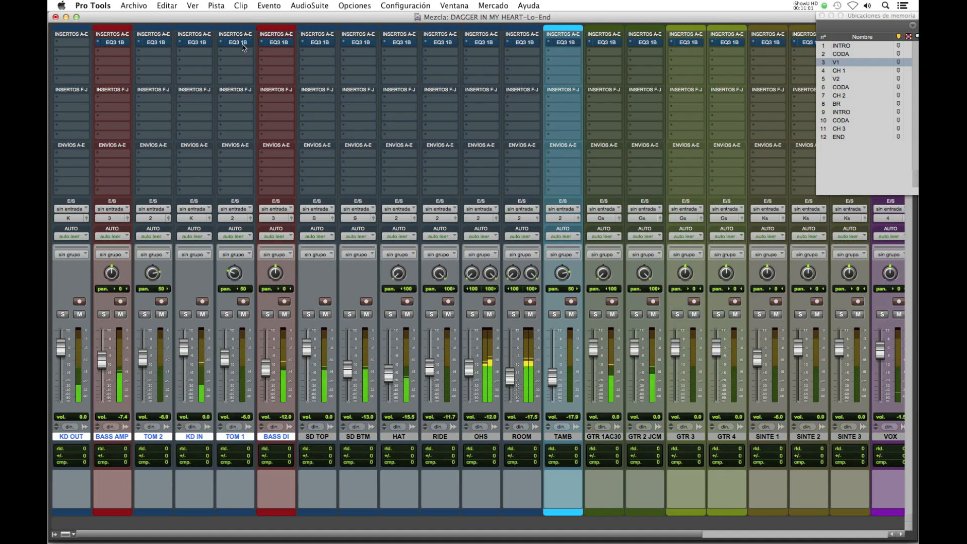
{"action": "left_click", "coordinate": [239, 42]}
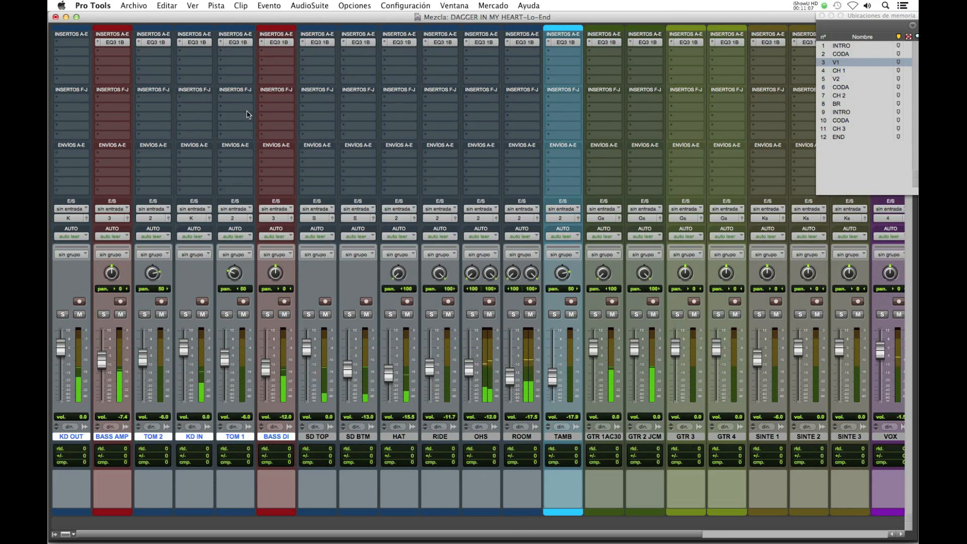
{"action": "left_click", "coordinate": [278, 43]}
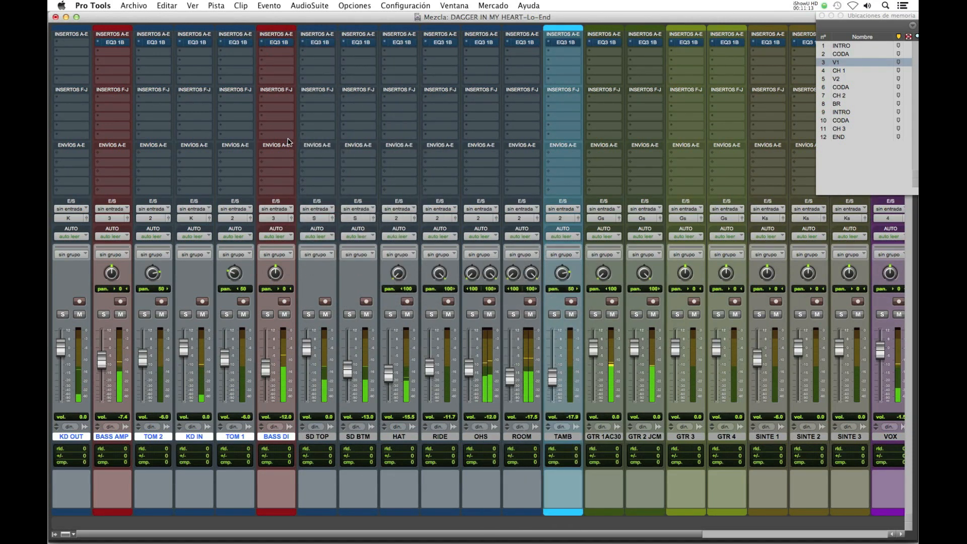
{"action": "left_click", "coordinate": [317, 45], "text": "alt+super"}
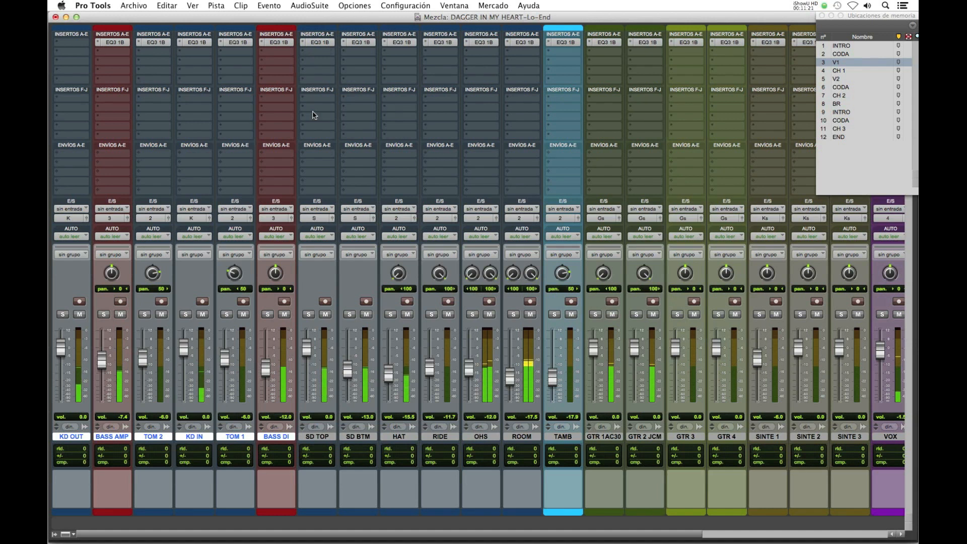
{"action": "left_click", "coordinate": [281, 43], "text": "alt+super"}
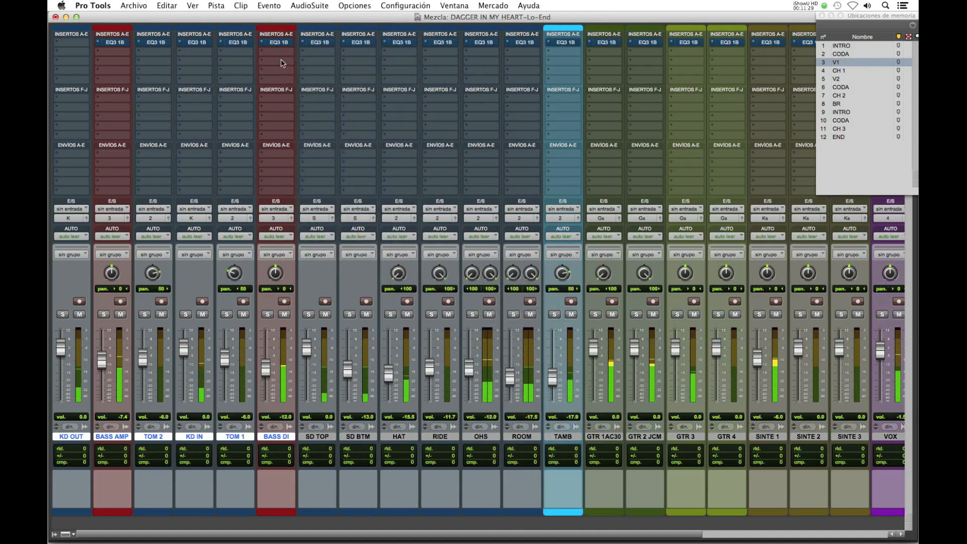
{"action": "left_click", "coordinate": [284, 44], "text": "alt+super"}
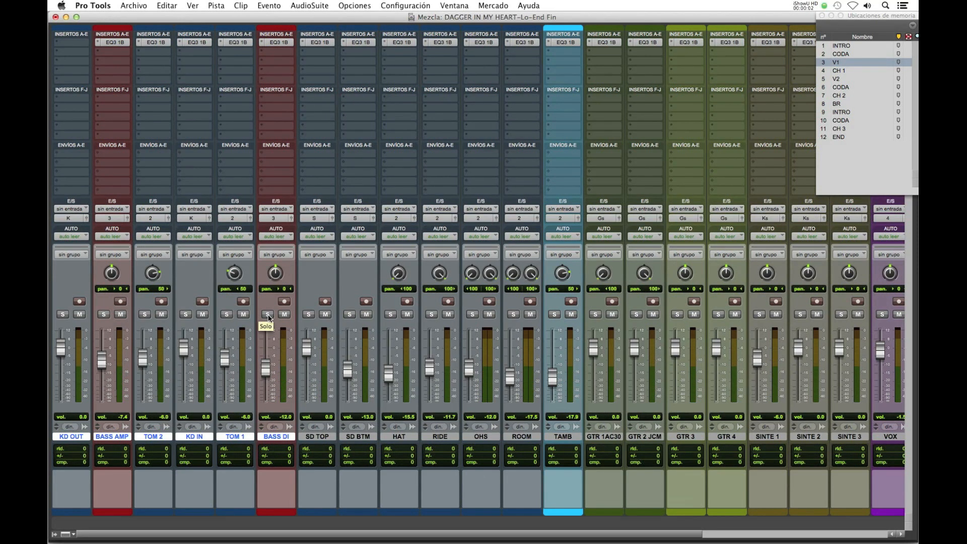
- Solo the six selected tracks from KD OUT through BASS DI, and compare them during playback with all insert A EQs bypassed and active
{"action": "left_click", "coordinate": [268, 316], "text": "alt+shift"}
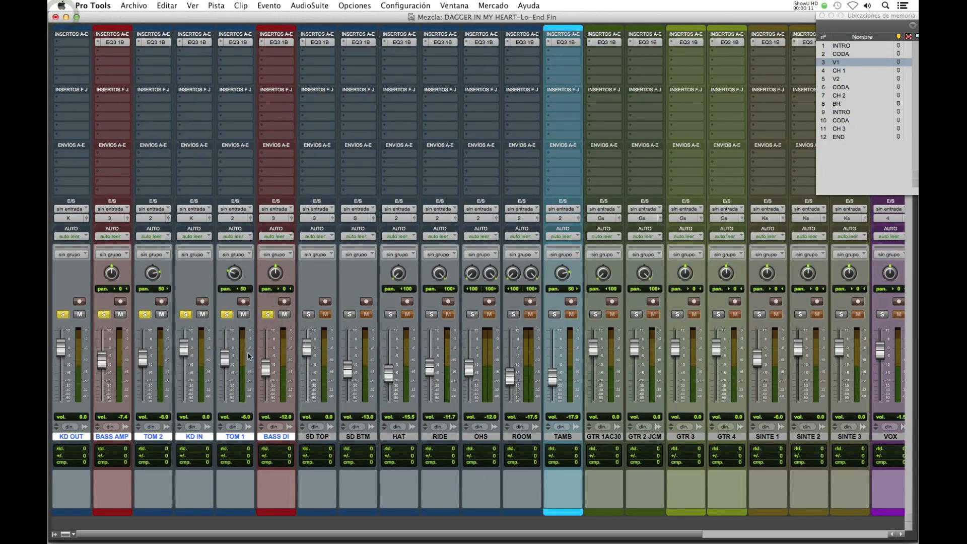
{"action": "left_click", "coordinate": [275, 44], "text": "alt+super"}
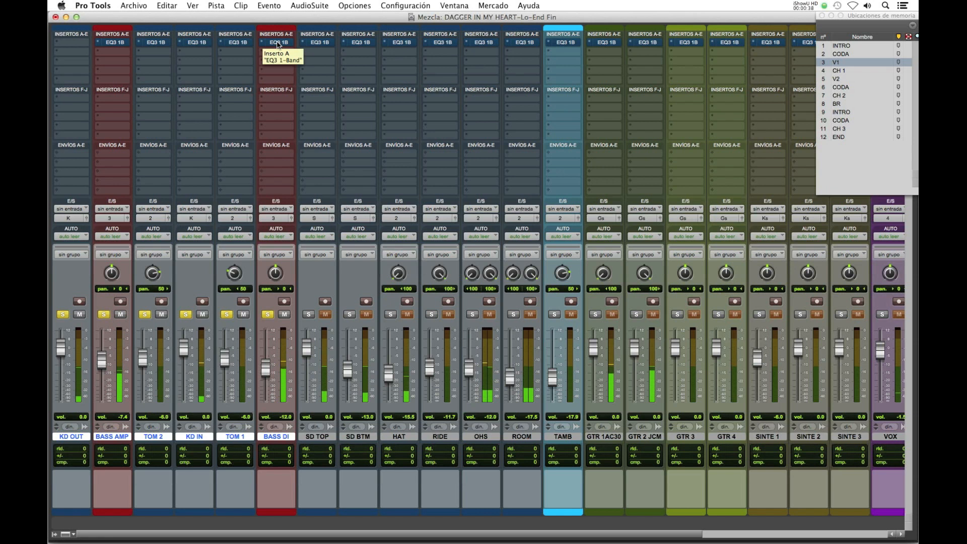
{"action": "left_click", "coordinate": [277, 44], "text": "alt+super"}
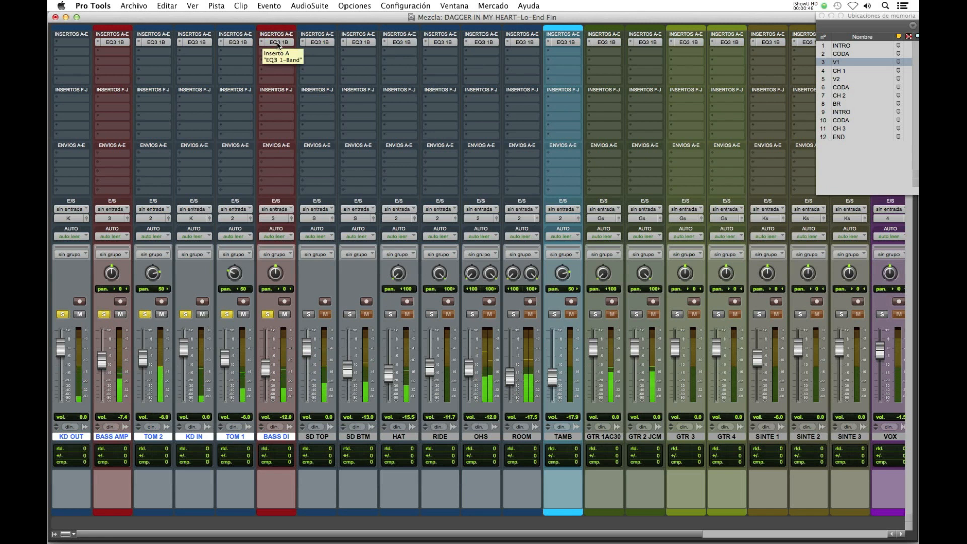
{"action": "left_click", "coordinate": [277, 45], "text": "alt+super"}
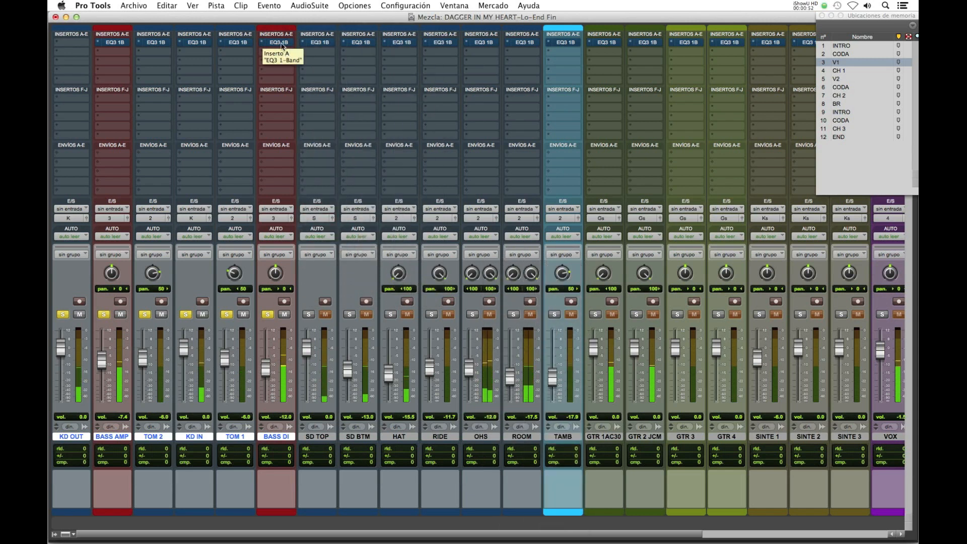
- Reactivate the insert A EQs on all tracks and clear the solos of the six tracks from KD OUT through BASS DI
{"action": "left_click", "coordinate": [282, 43], "text": "alt+super"}
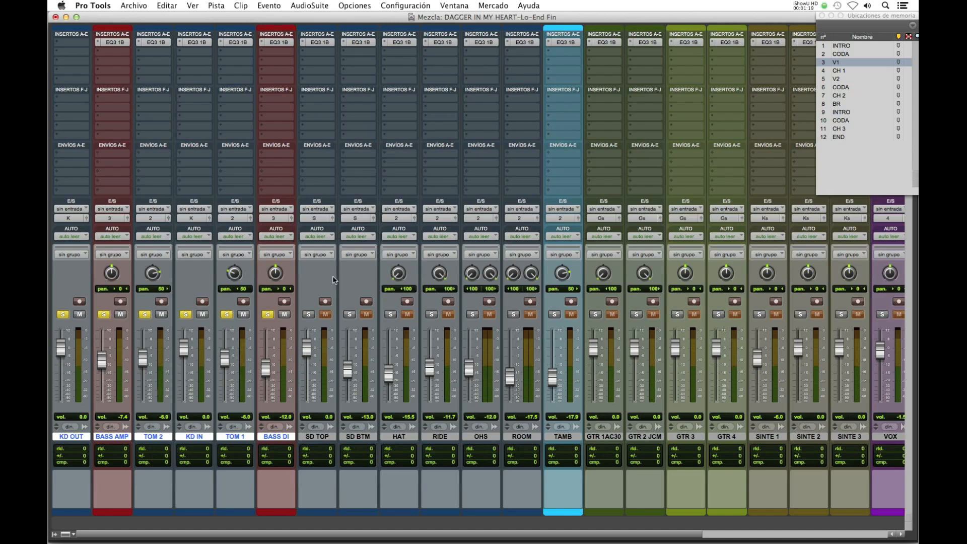
{"action": "left_click", "coordinate": [351, 274]}
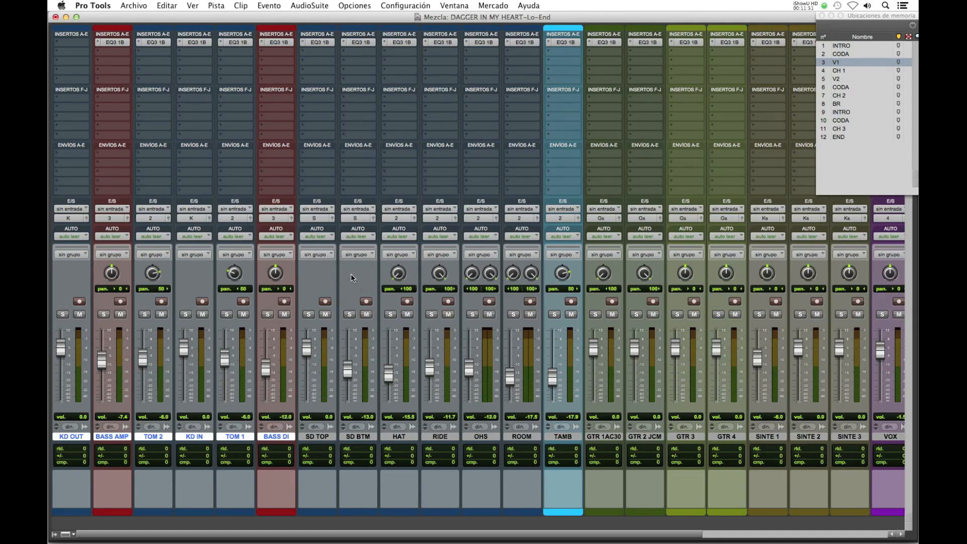
- Review the mixer tracks and the high-pass EQ settings of BASS AMP, TOM 2, KD IN, TOM 1 and BASS DI, closing the EQ window
{"action": "scroll", "coordinate": [346, 276], "scroll_direction": "right", "scroll_amount": 6}
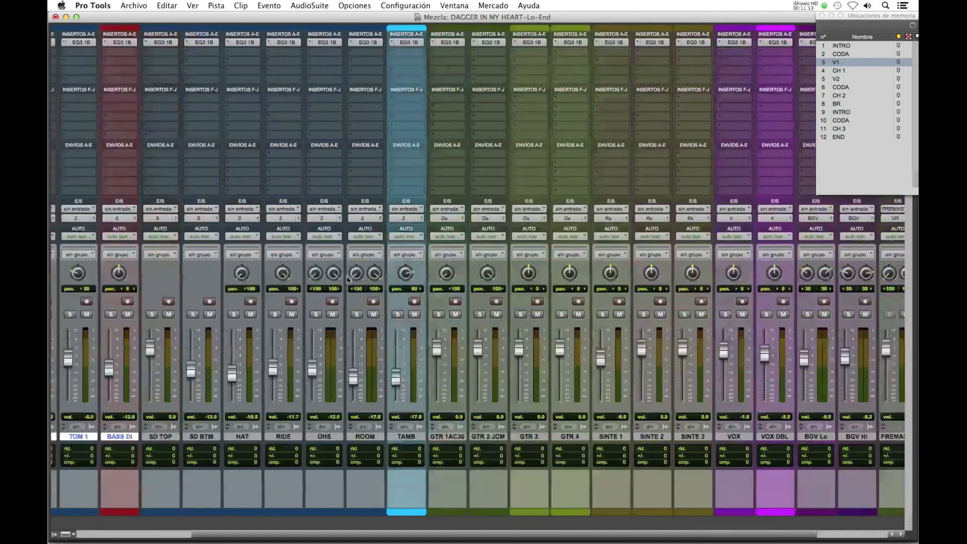
{"action": "scroll", "coordinate": [347, 278], "scroll_direction": "left", "scroll_amount": 6}
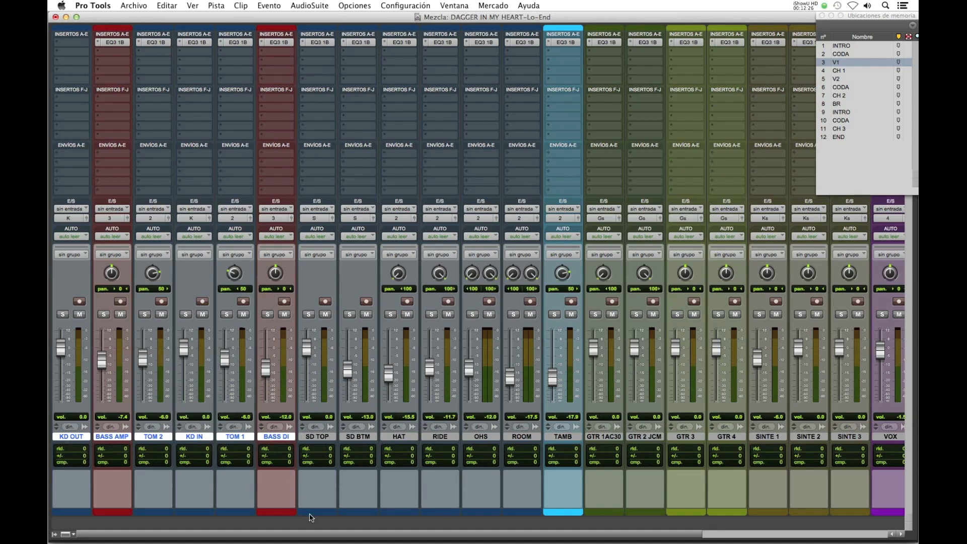
{"action": "left_click", "coordinate": [110, 43]}
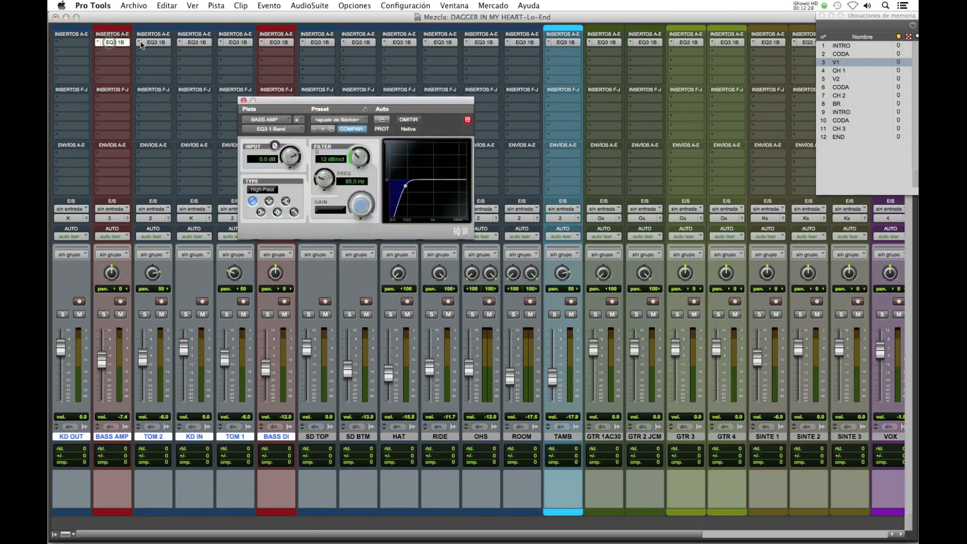
{"action": "left_click", "coordinate": [153, 43]}
{"action": "left_click", "coordinate": [188, 42]}
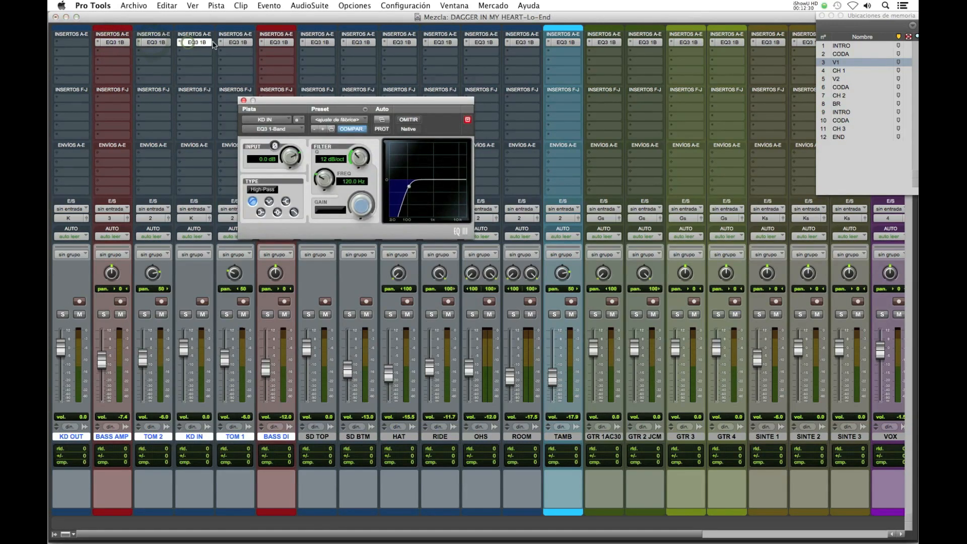
{"action": "left_click", "coordinate": [233, 42]}
{"action": "left_click", "coordinate": [275, 42]}
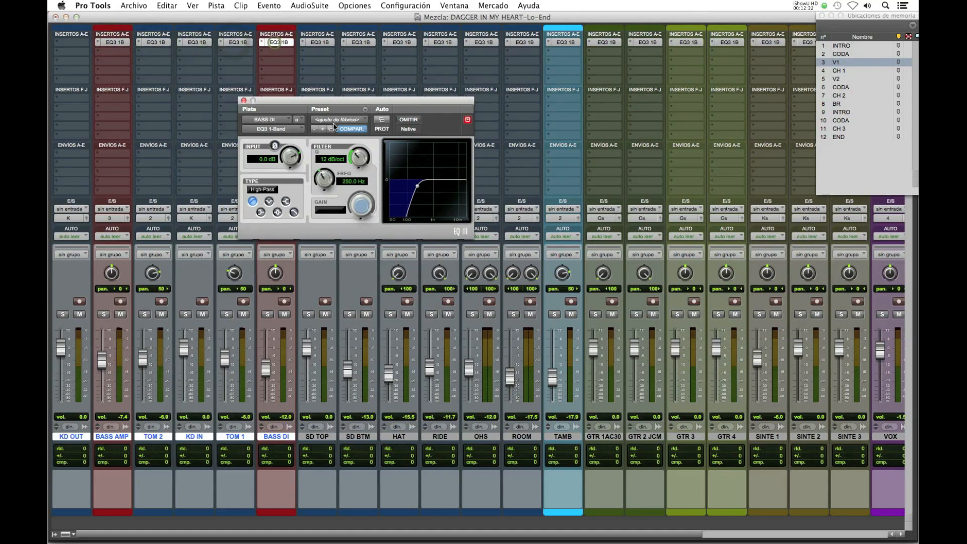
{"action": "left_click", "coordinate": [243, 101]}
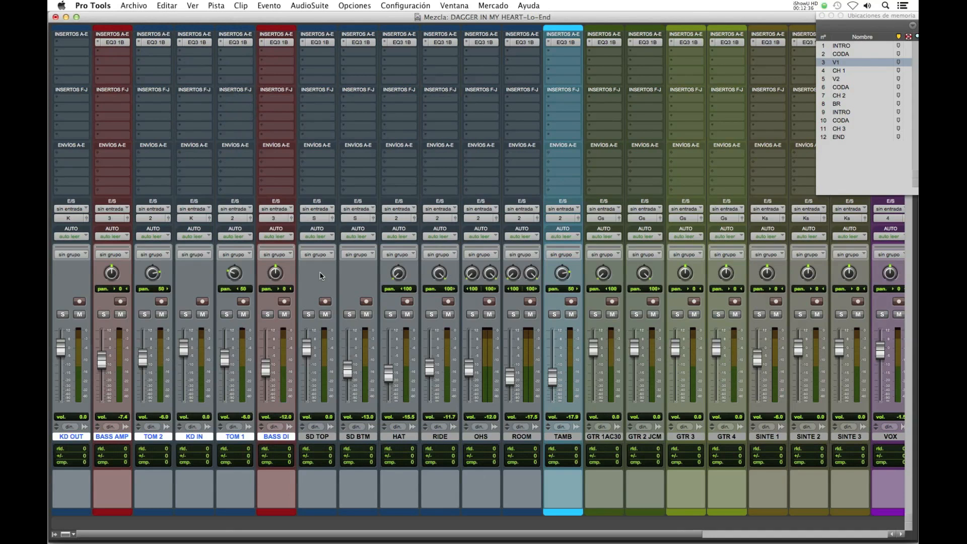